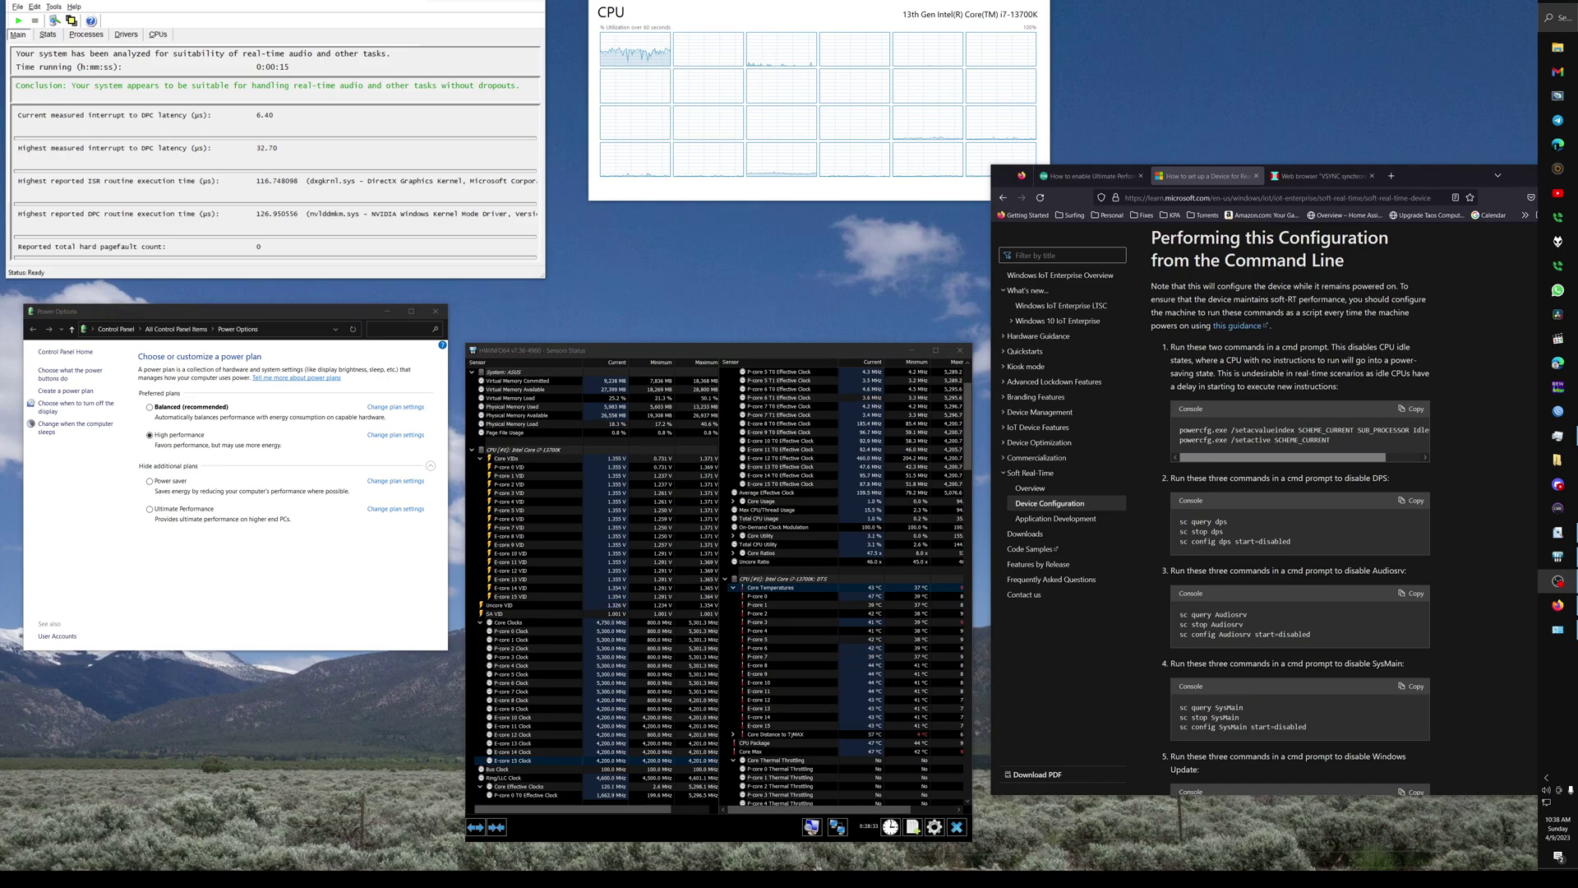
Select the 'How to set up a Device for Real-Time Performance' title in the Microsoft guide.
scroll(1320, 465, up, 5)
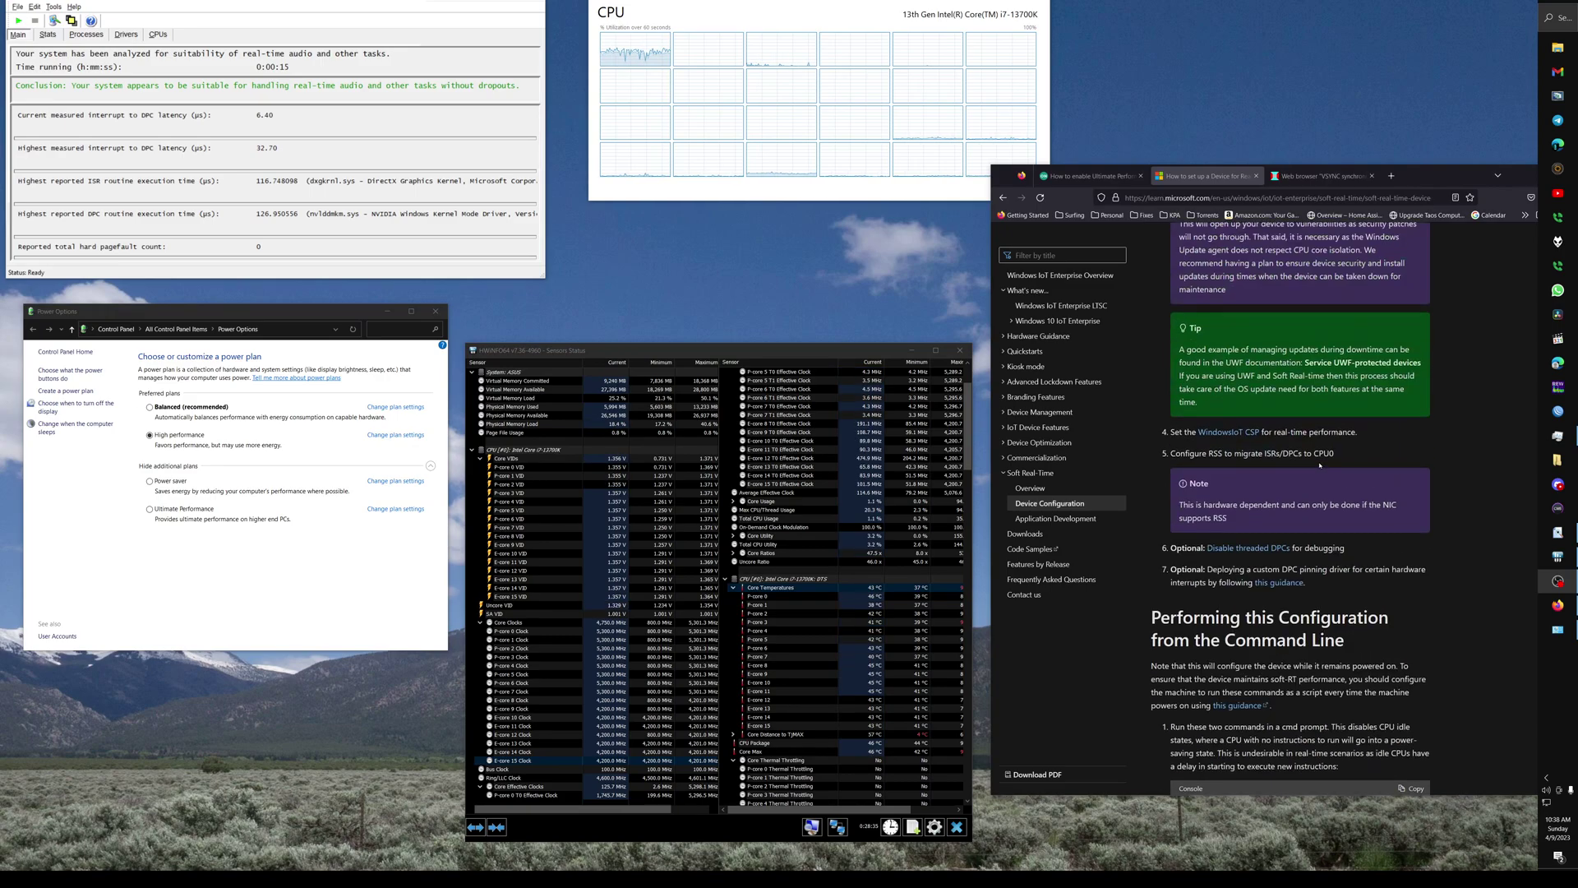
scroll(1295, 444, up, 6)
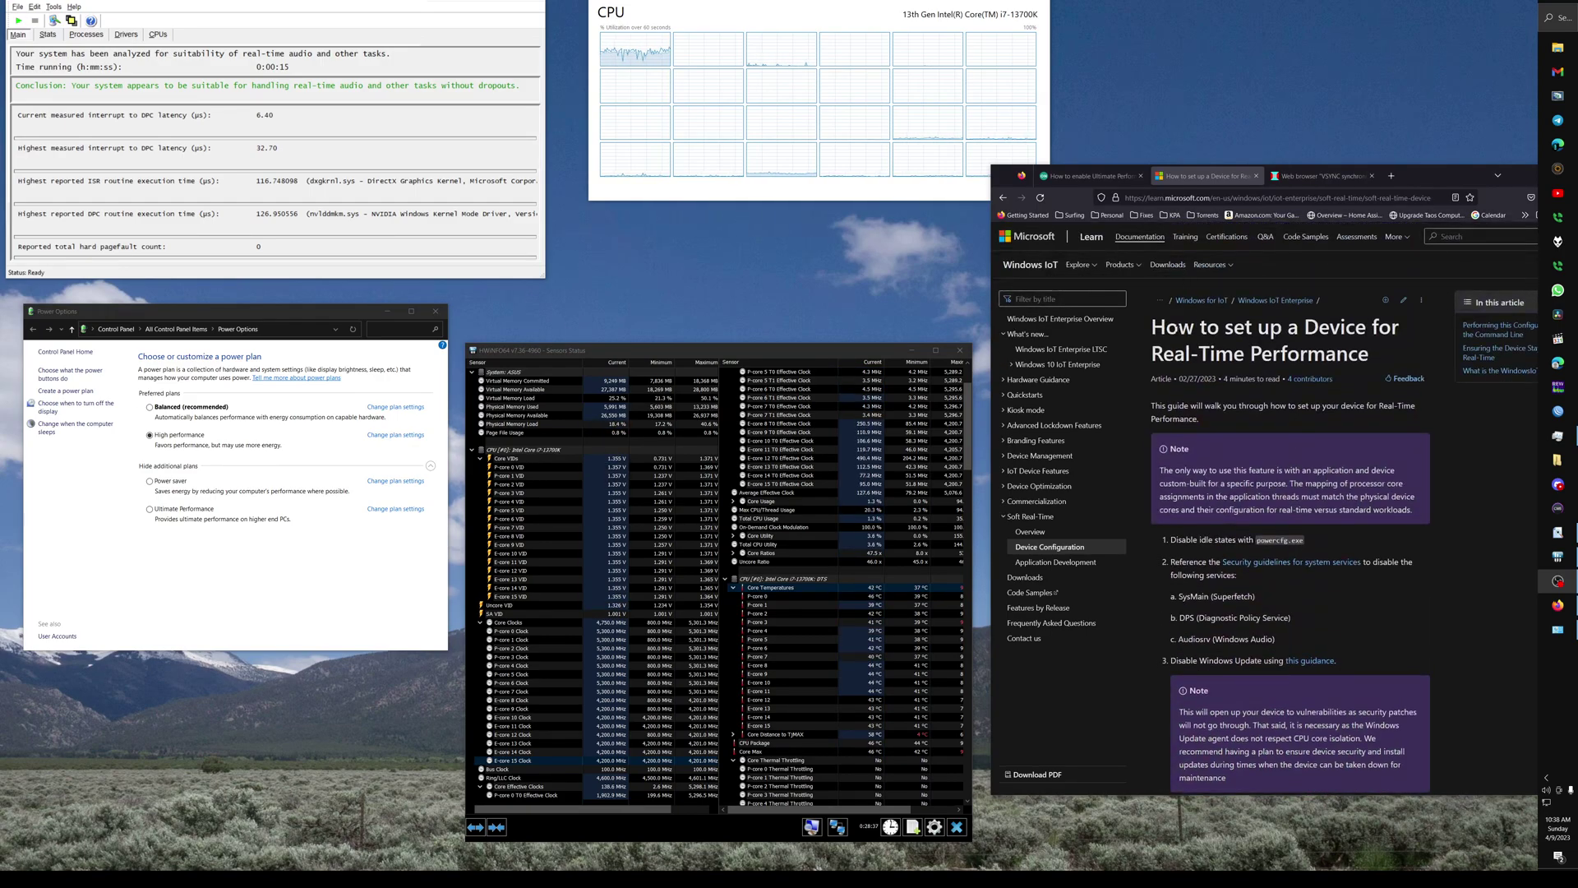
drag(1178, 329, 1398, 362)
scroll(1341, 510, down, 15)
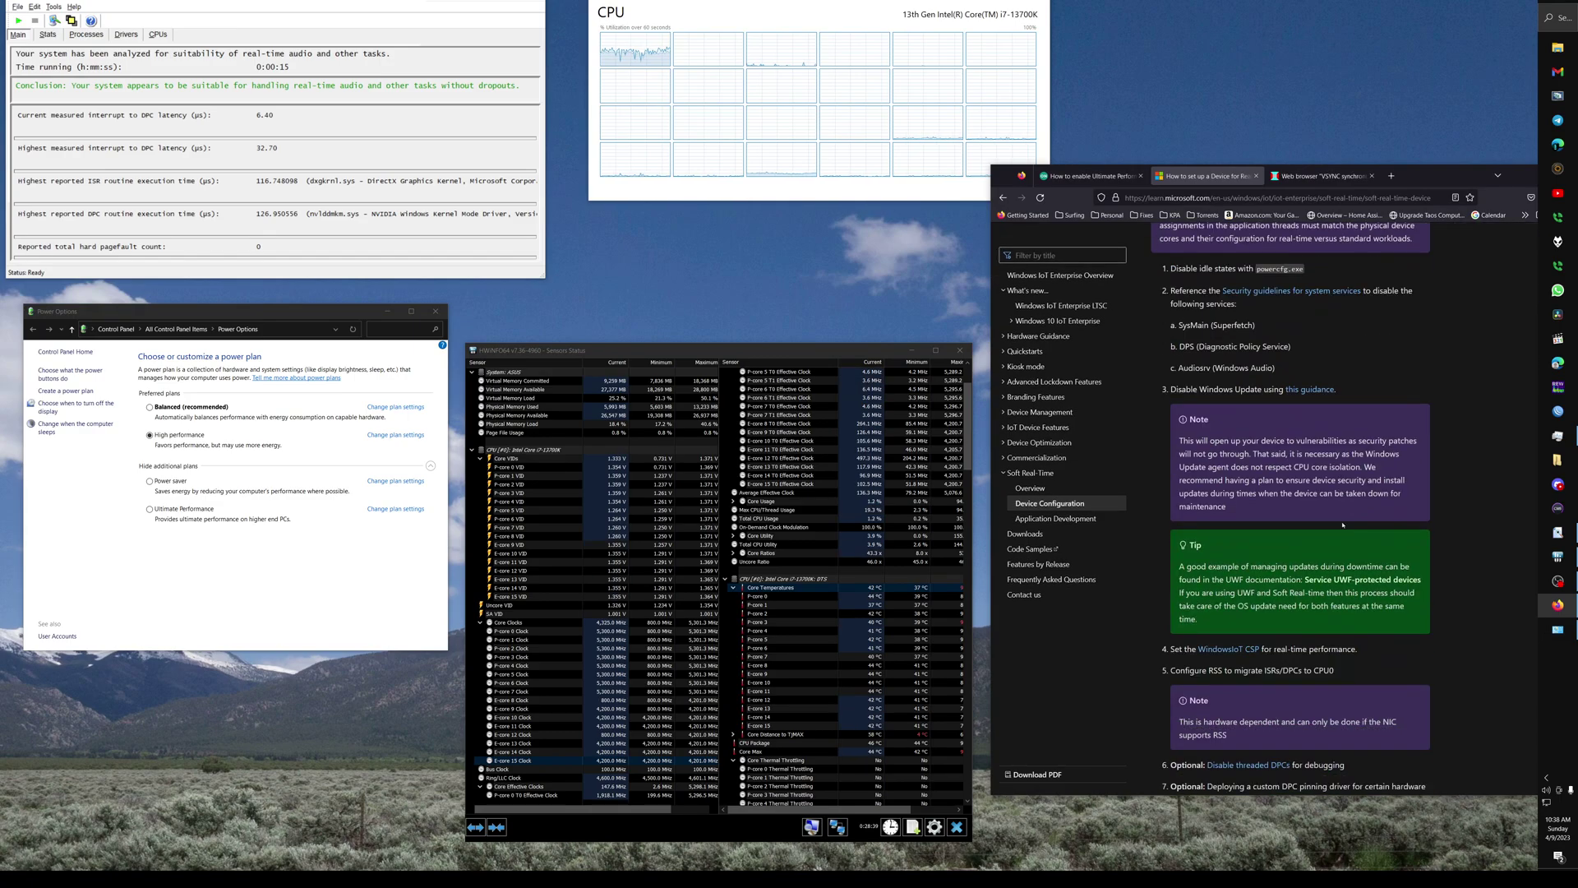
scroll(1263, 402, up, 1)
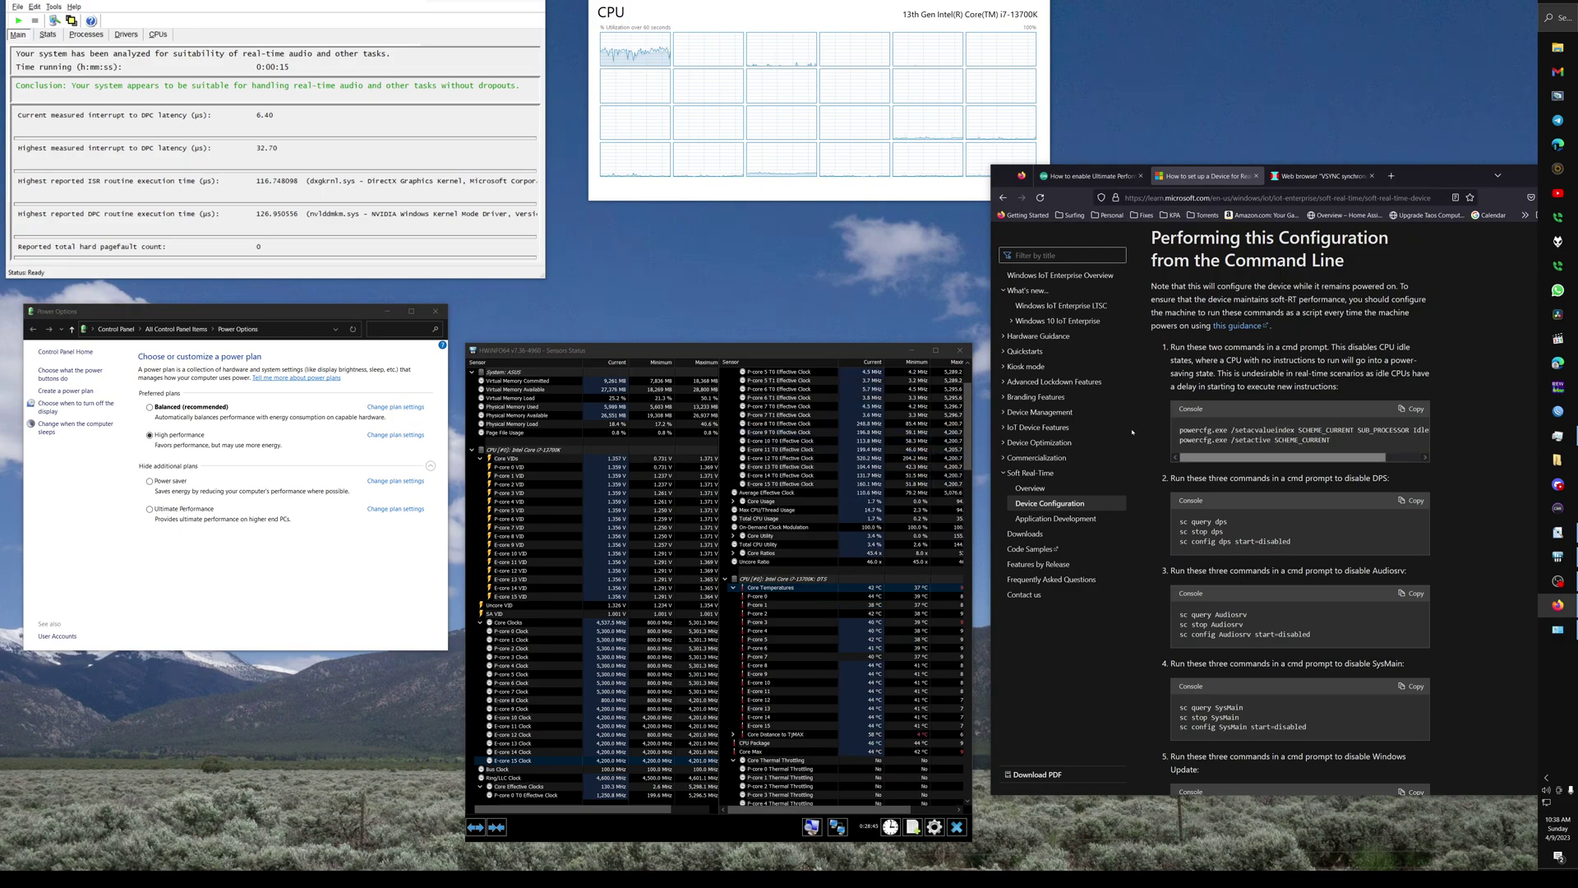
Select the powercfg -duplicatescheme command in the onmsft article, then activate Ultimate Performance.
click(1095, 179)
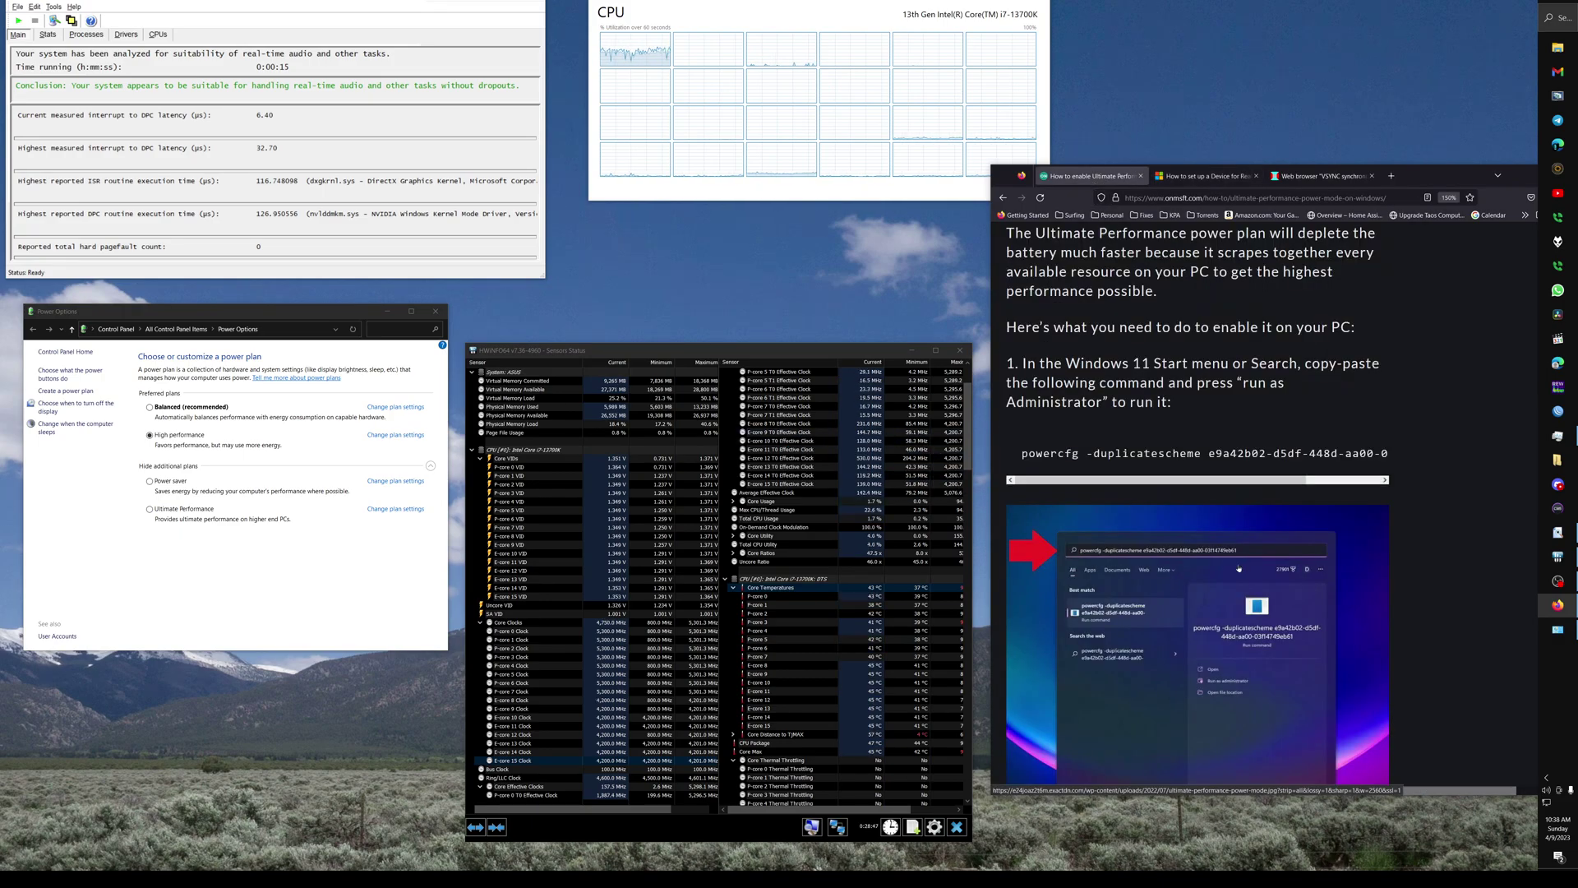
scroll(1234, 571, down, 1)
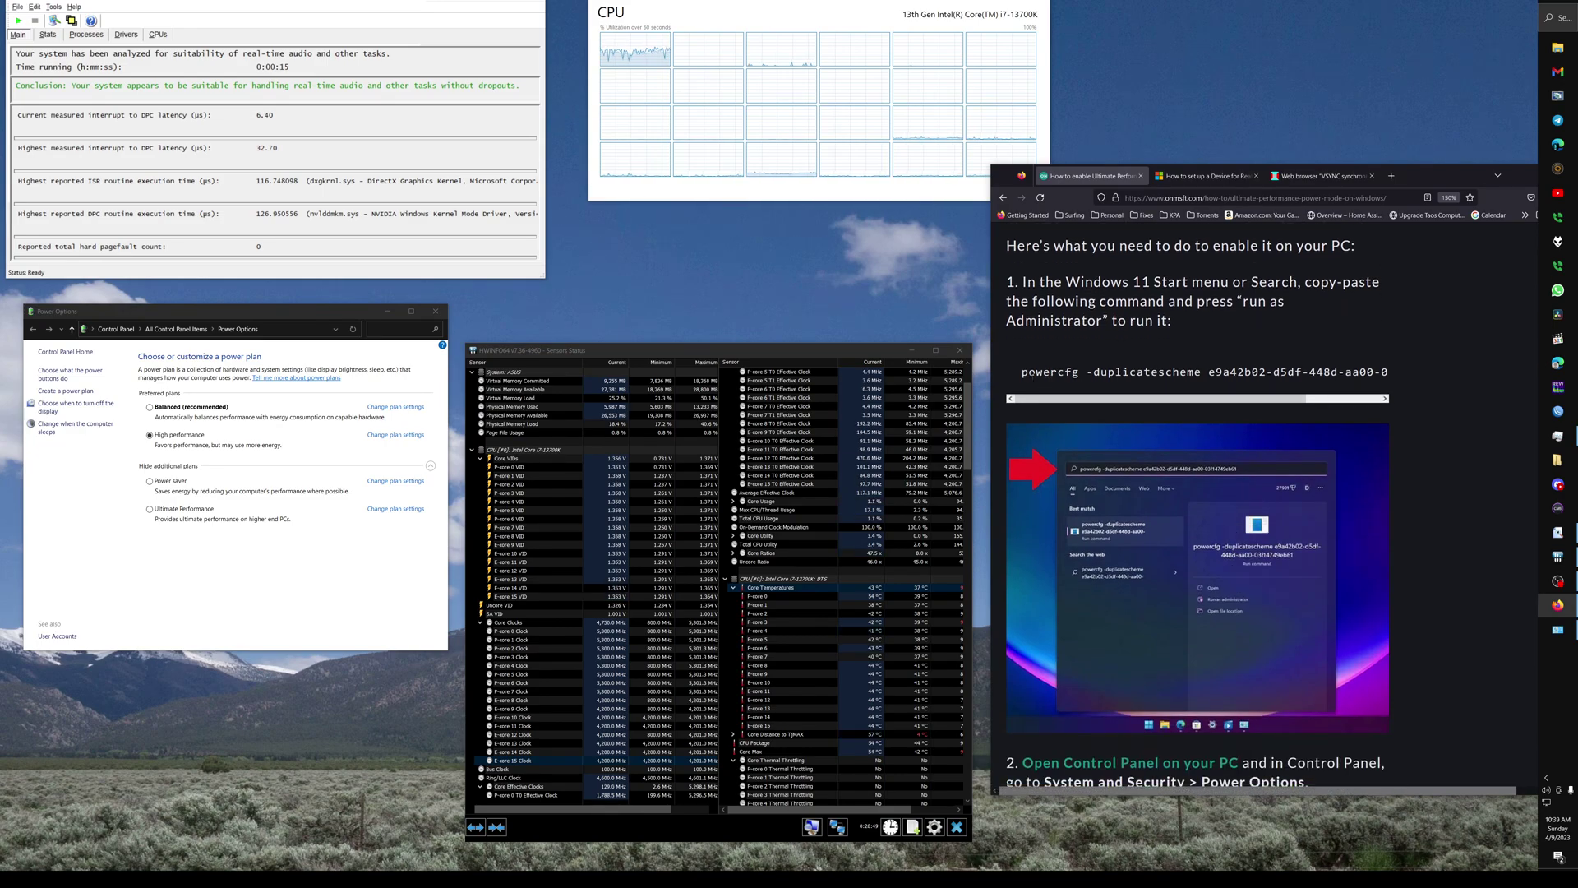
drag(1123, 387, 1395, 372)
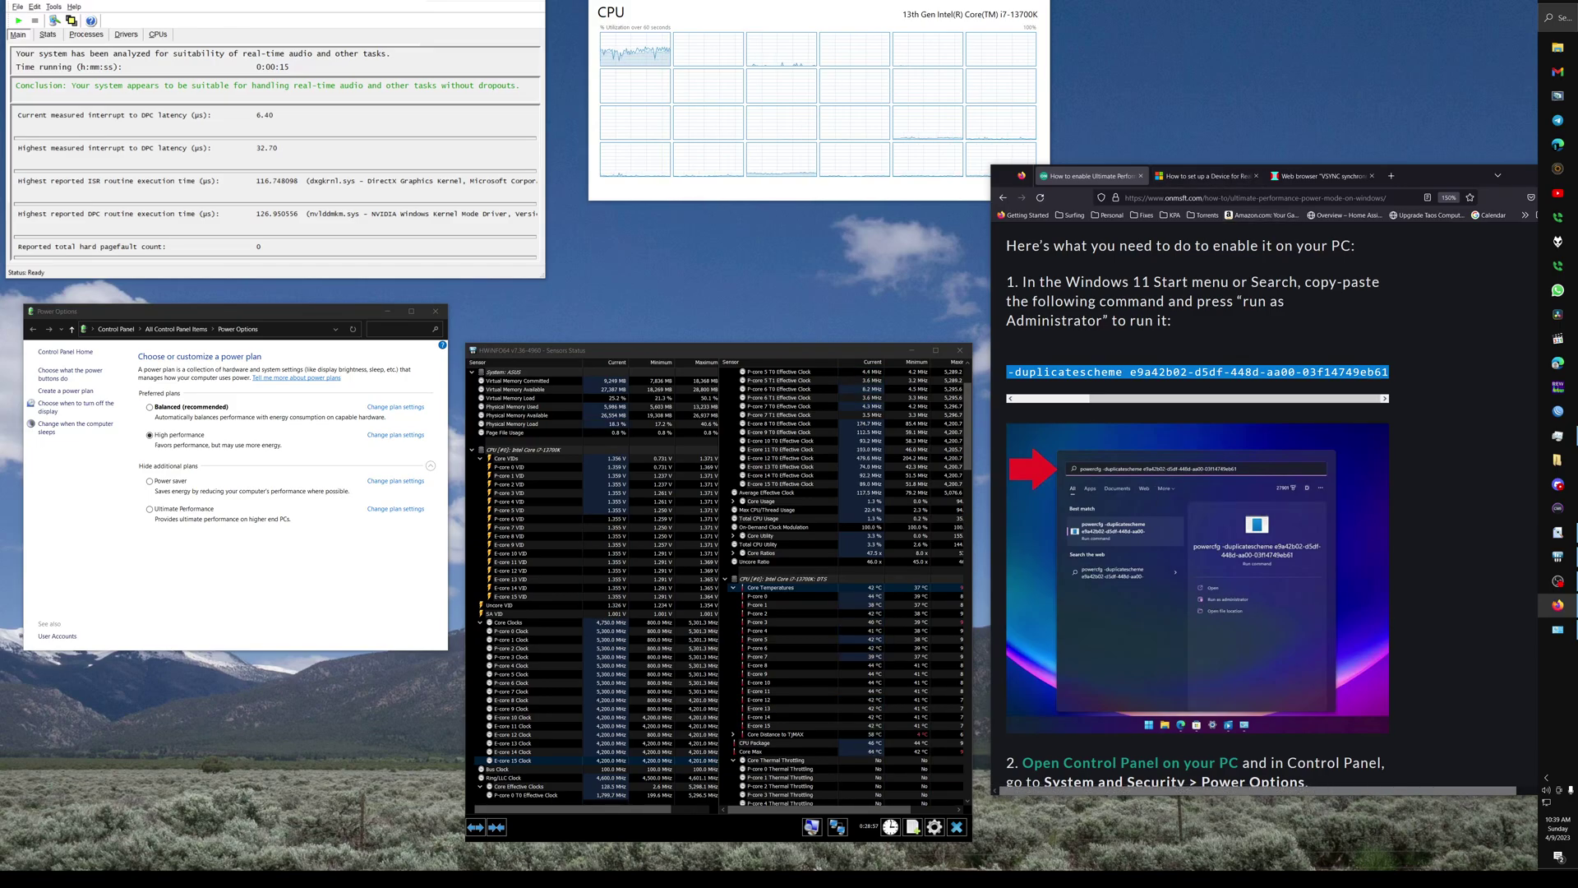
drag(243, 321, 247, 327)
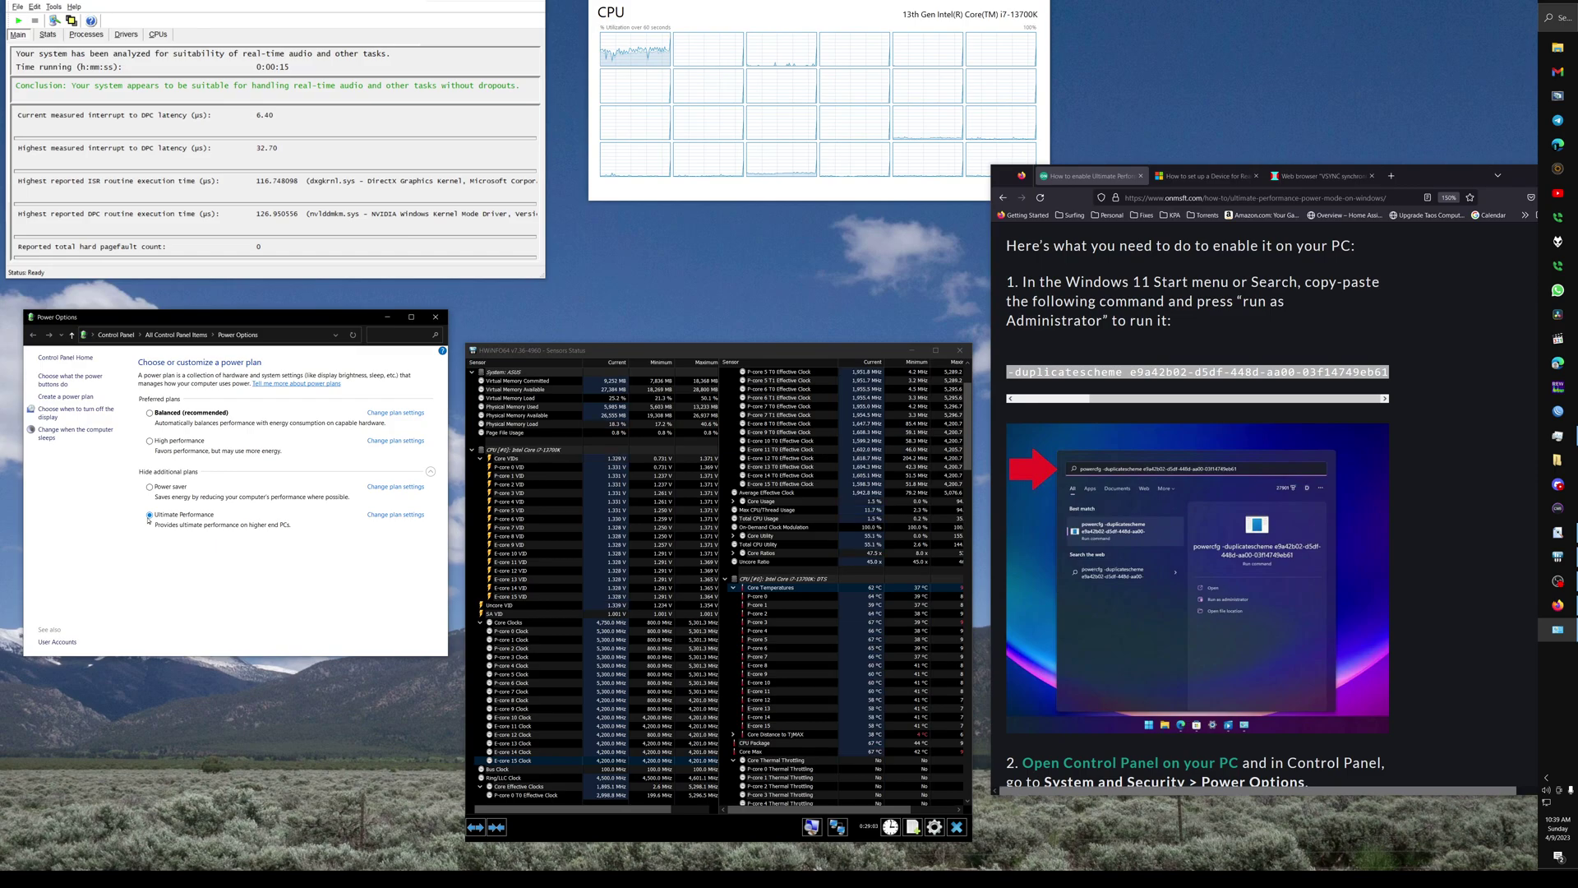
On the Microsoft Learn guide, select the powercfg.exe command lines in the first Console block.
click(1204, 176)
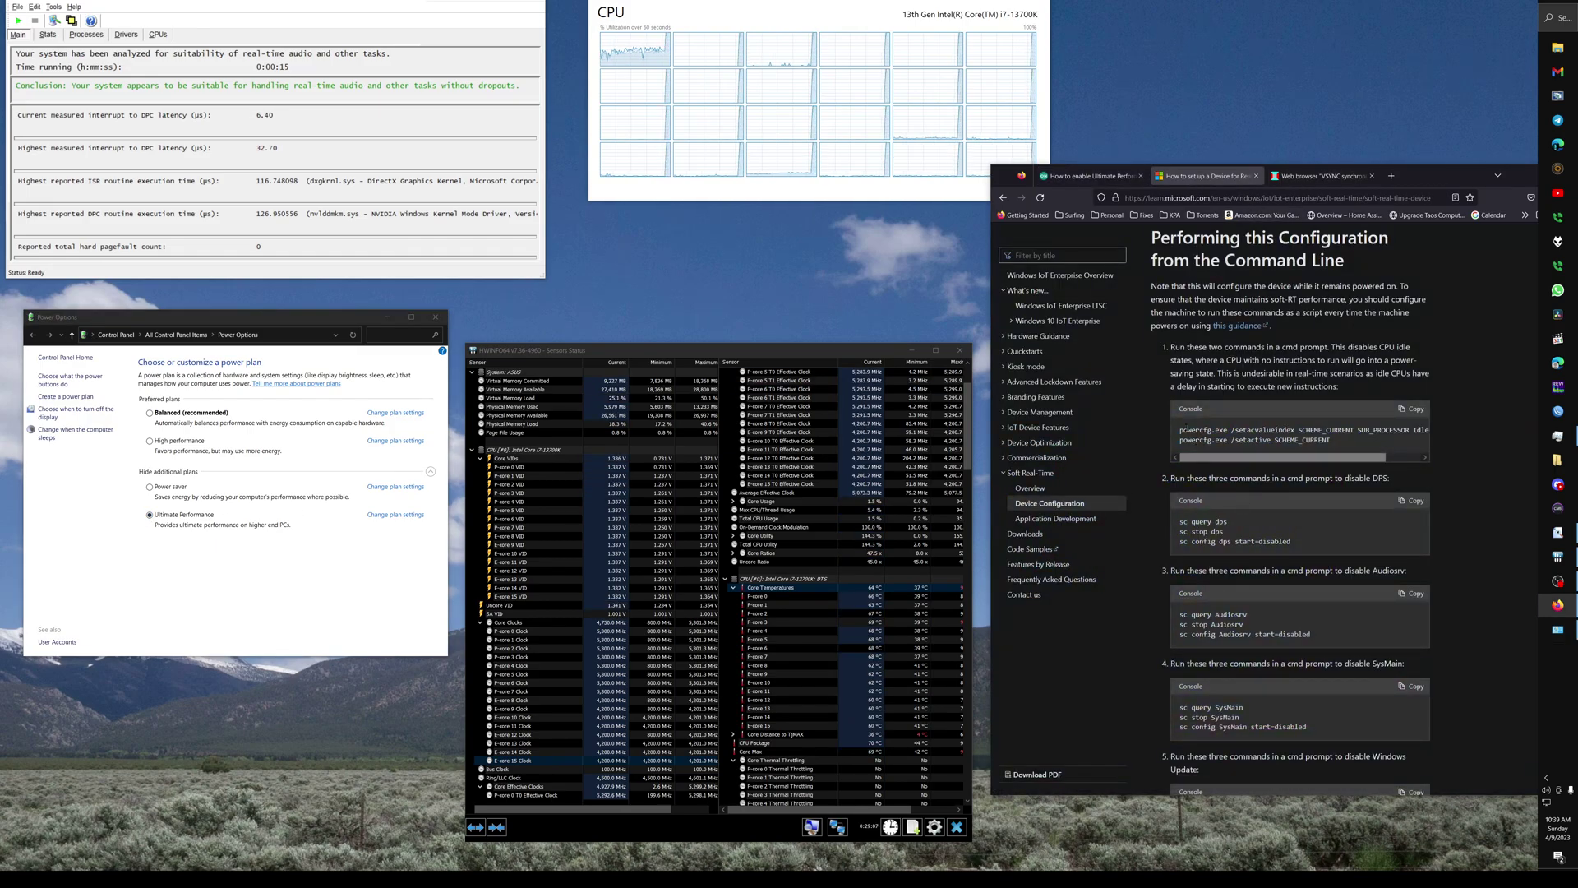
drag(1246, 429, 1439, 430)
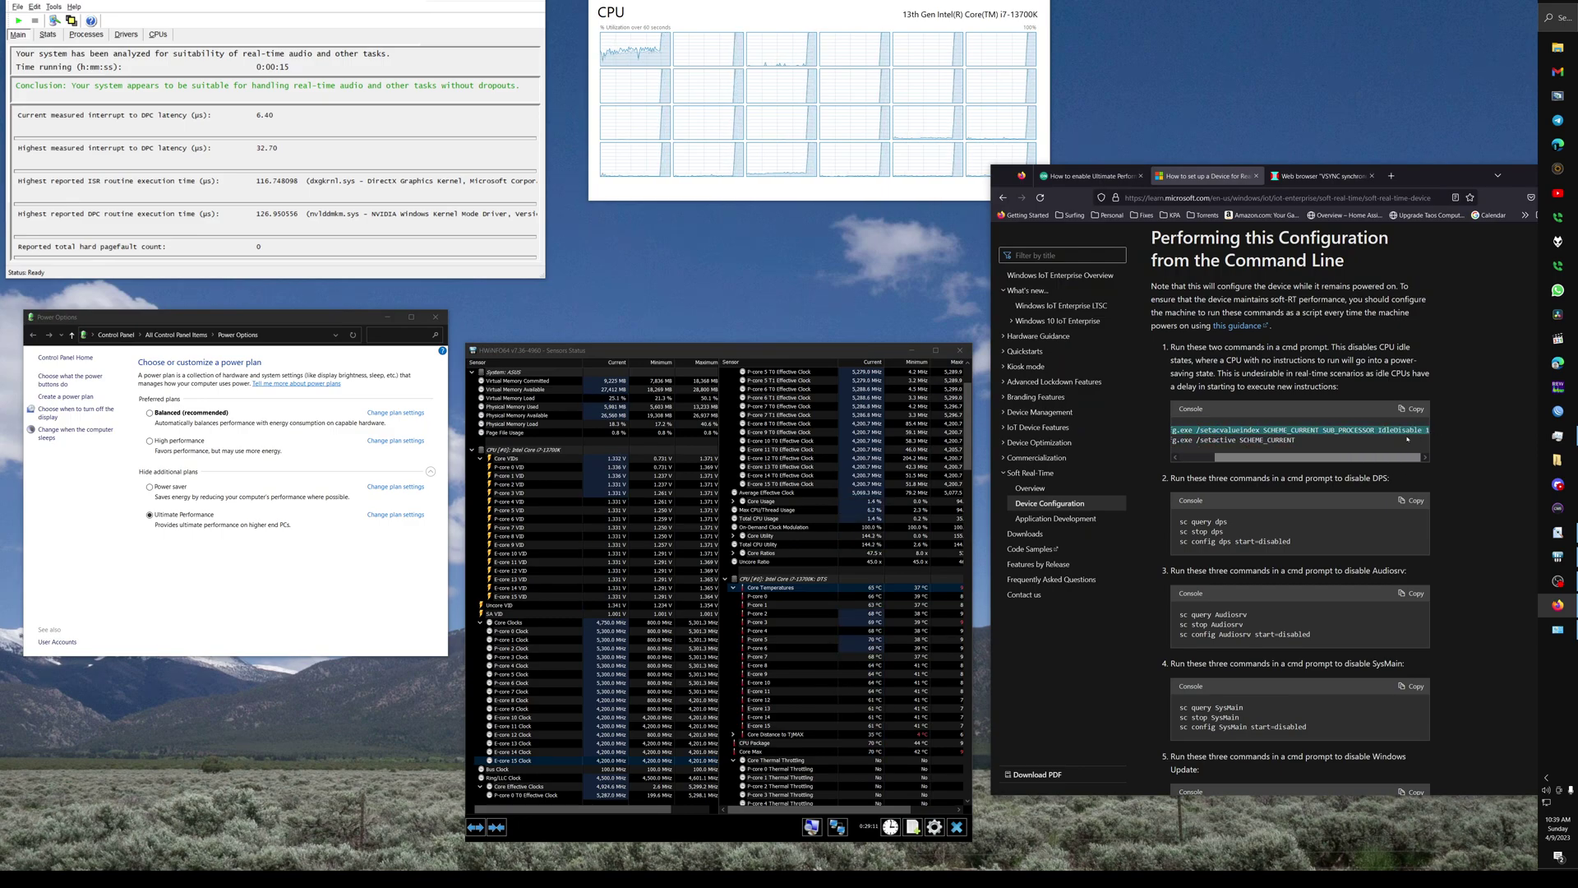
drag(1407, 461, 1179, 440)
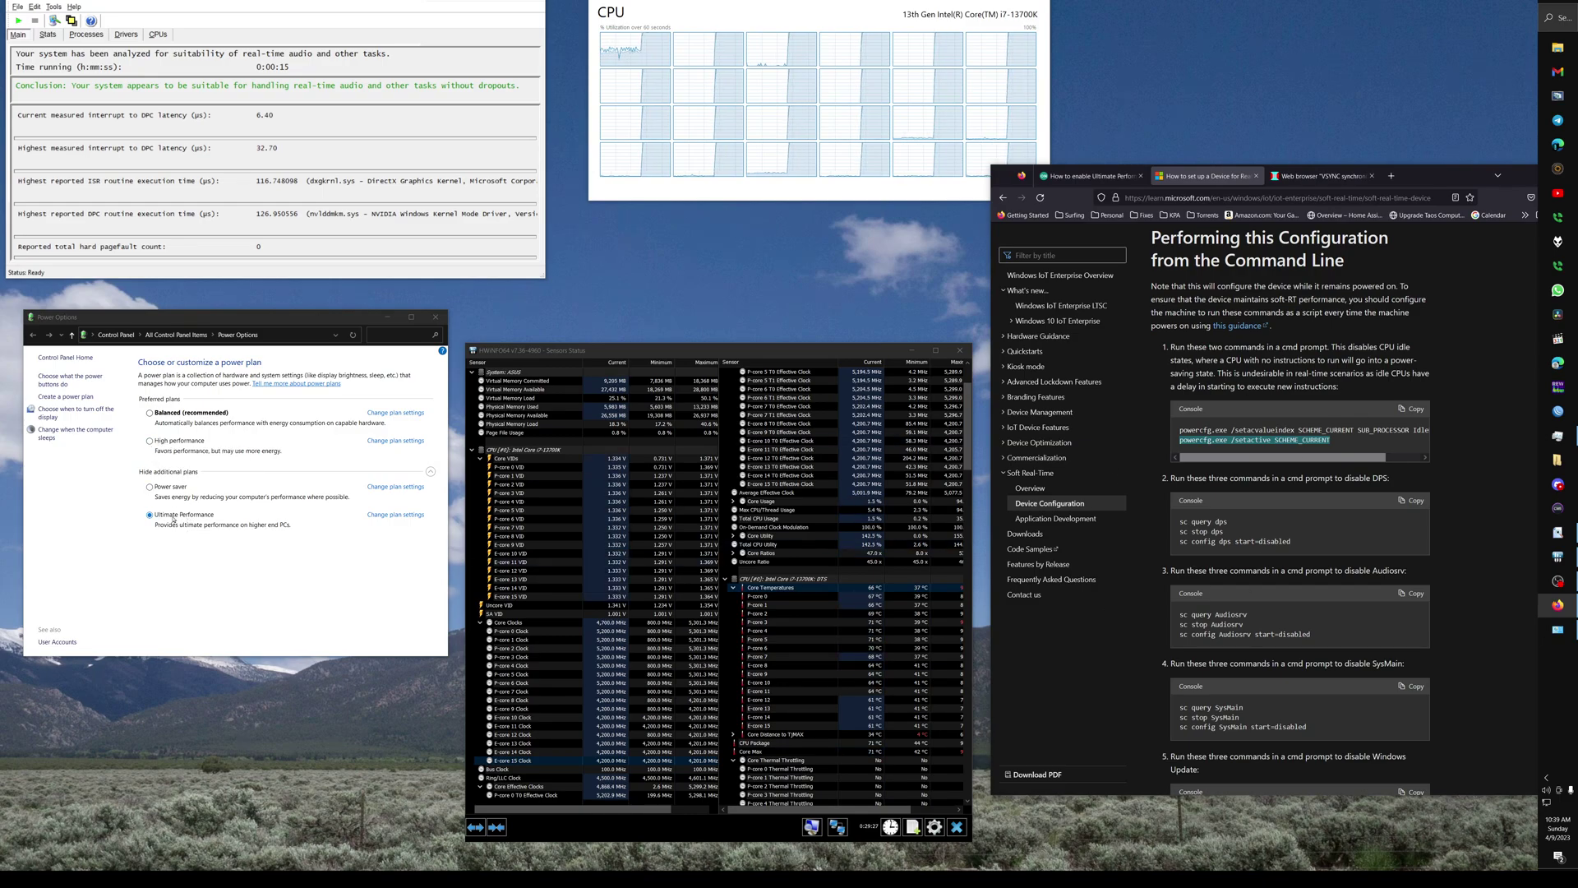
Make High performance the active plan and bring Task Manager's CPU graphs forward.
click(167, 444)
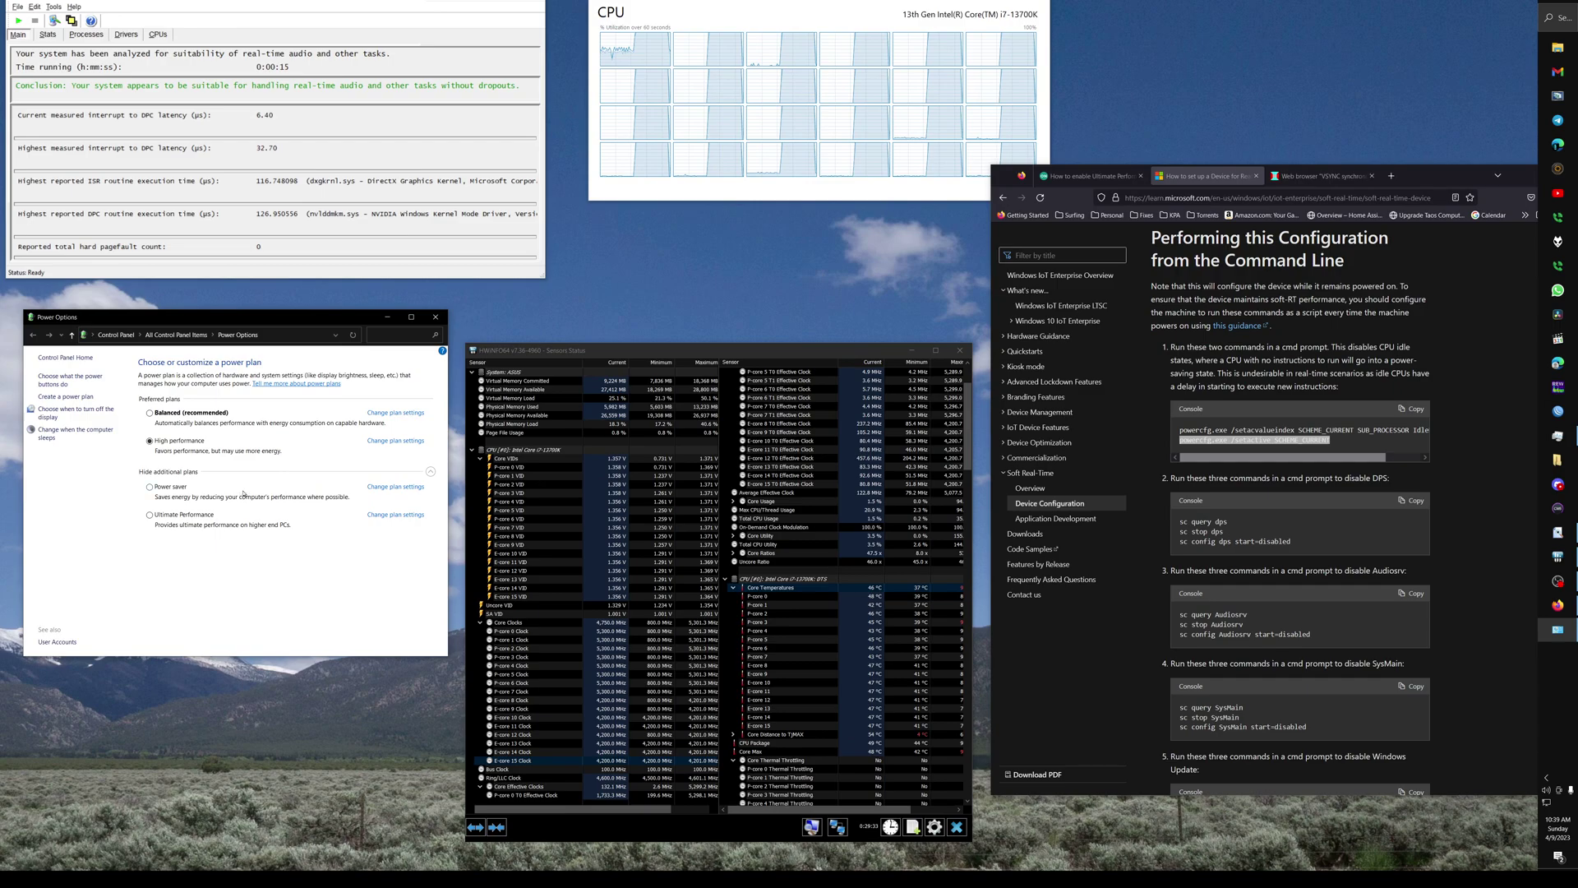
drag(884, 9, 863, 8)
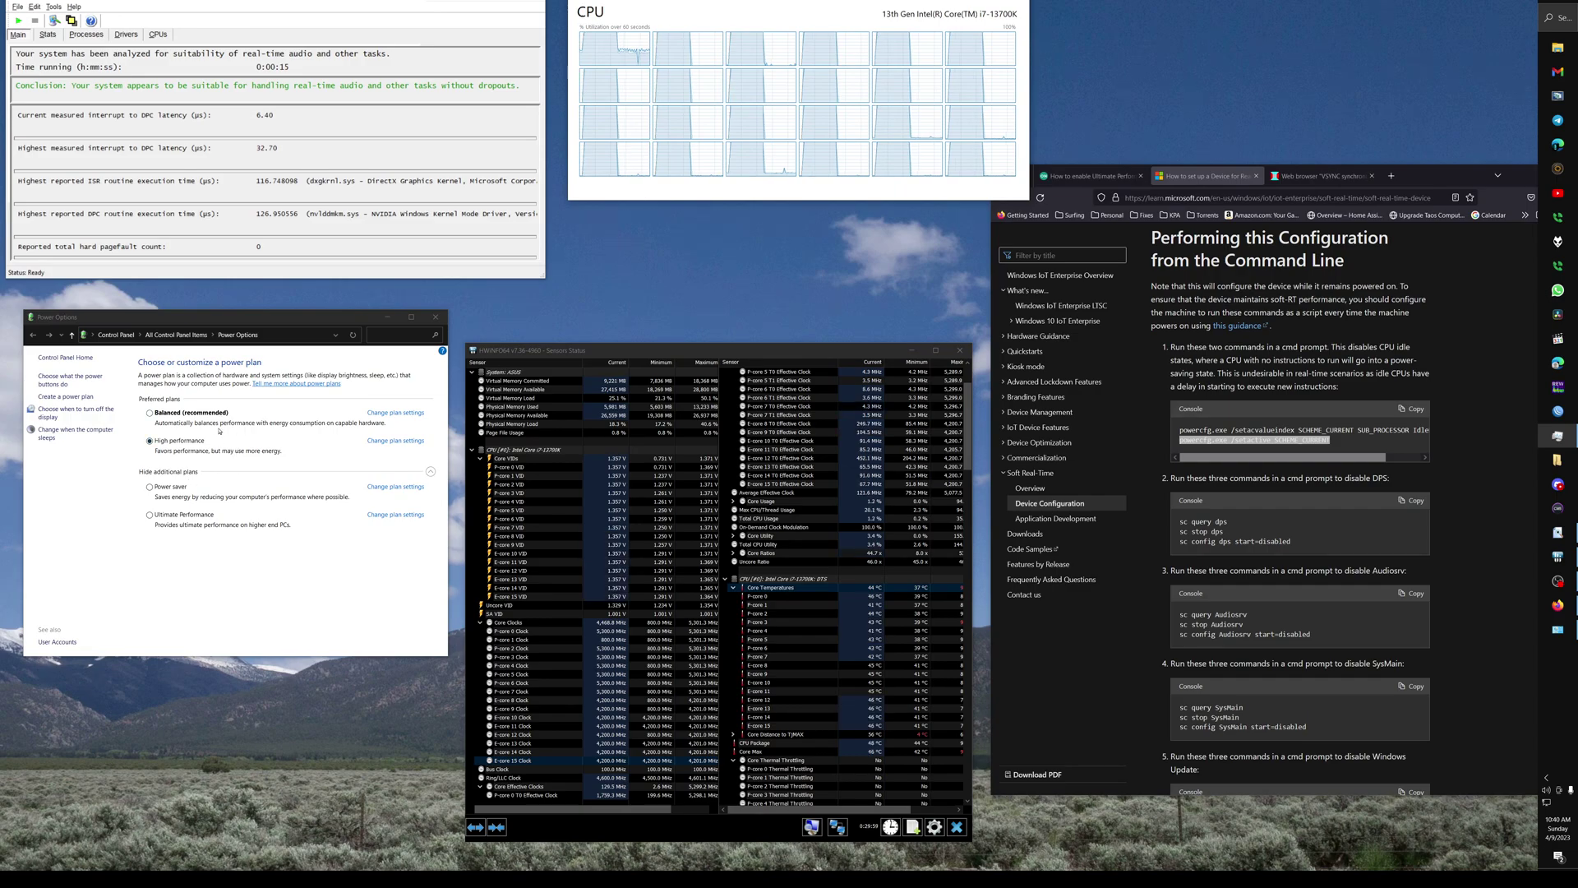
Reactivate Ultimate Performance and check HWiNFO's P-core 7 Clock reading.
click(153, 518)
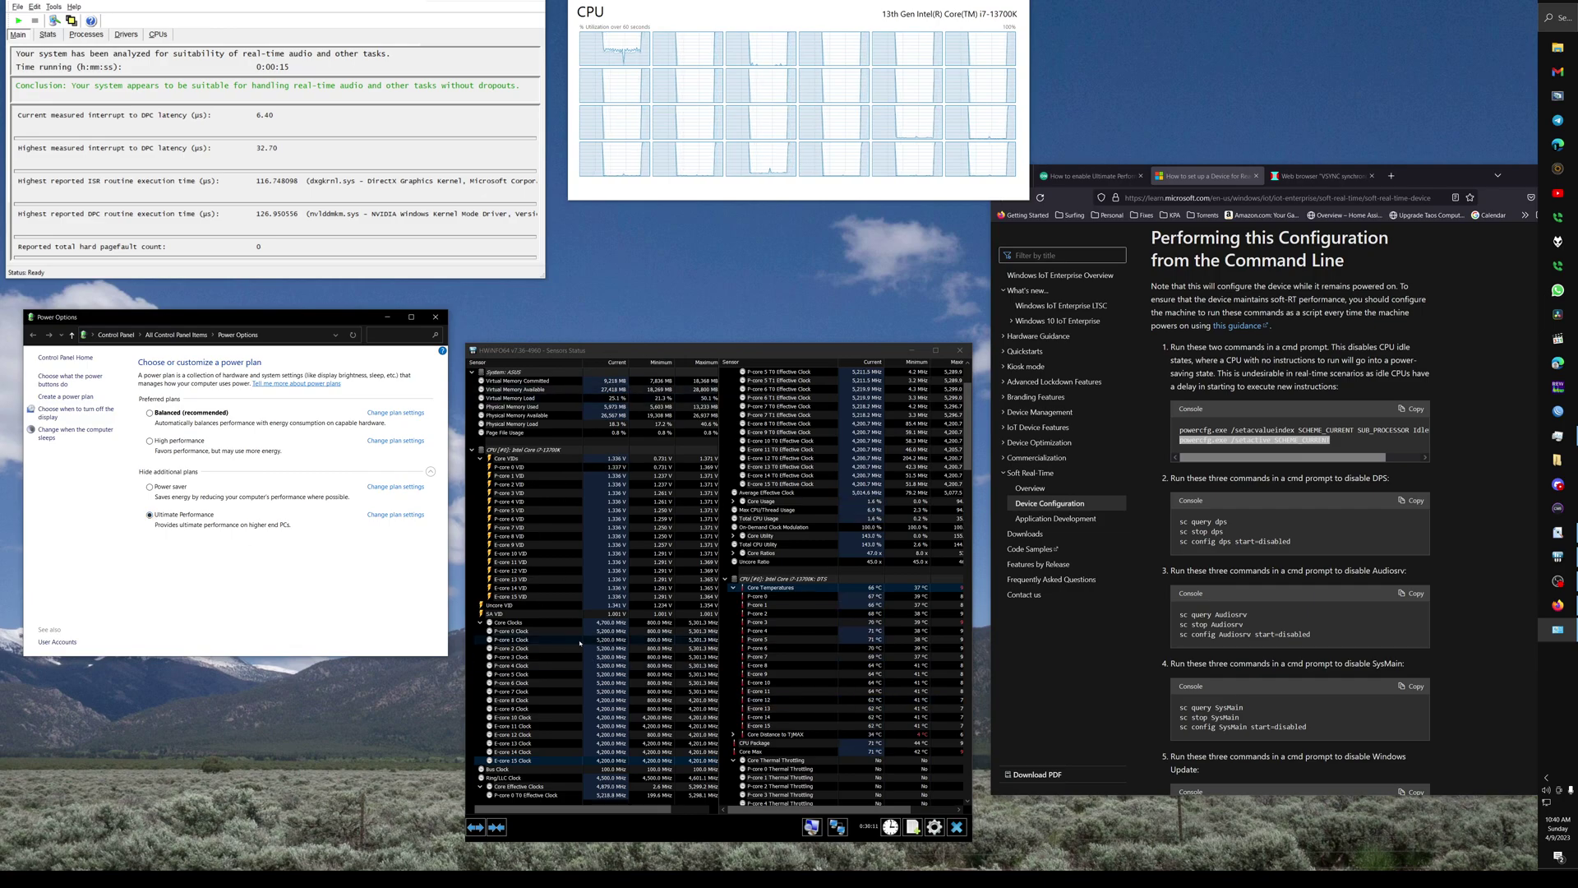
click(617, 693)
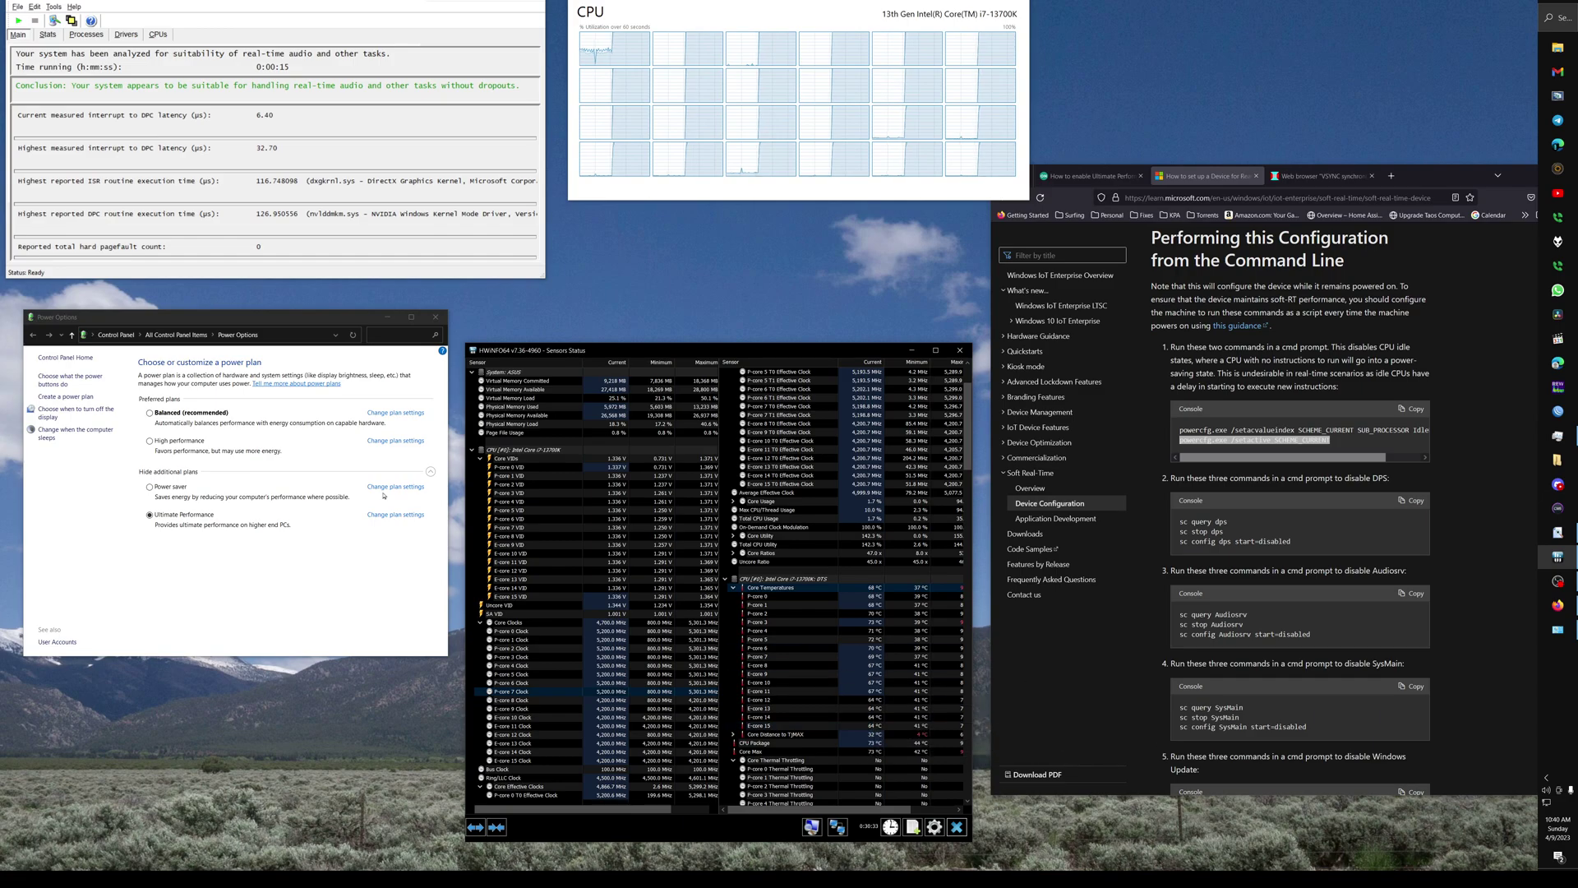
Switch back to High performance and check HWiNFO's Core Distance to TjMAX reading.
click(199, 452)
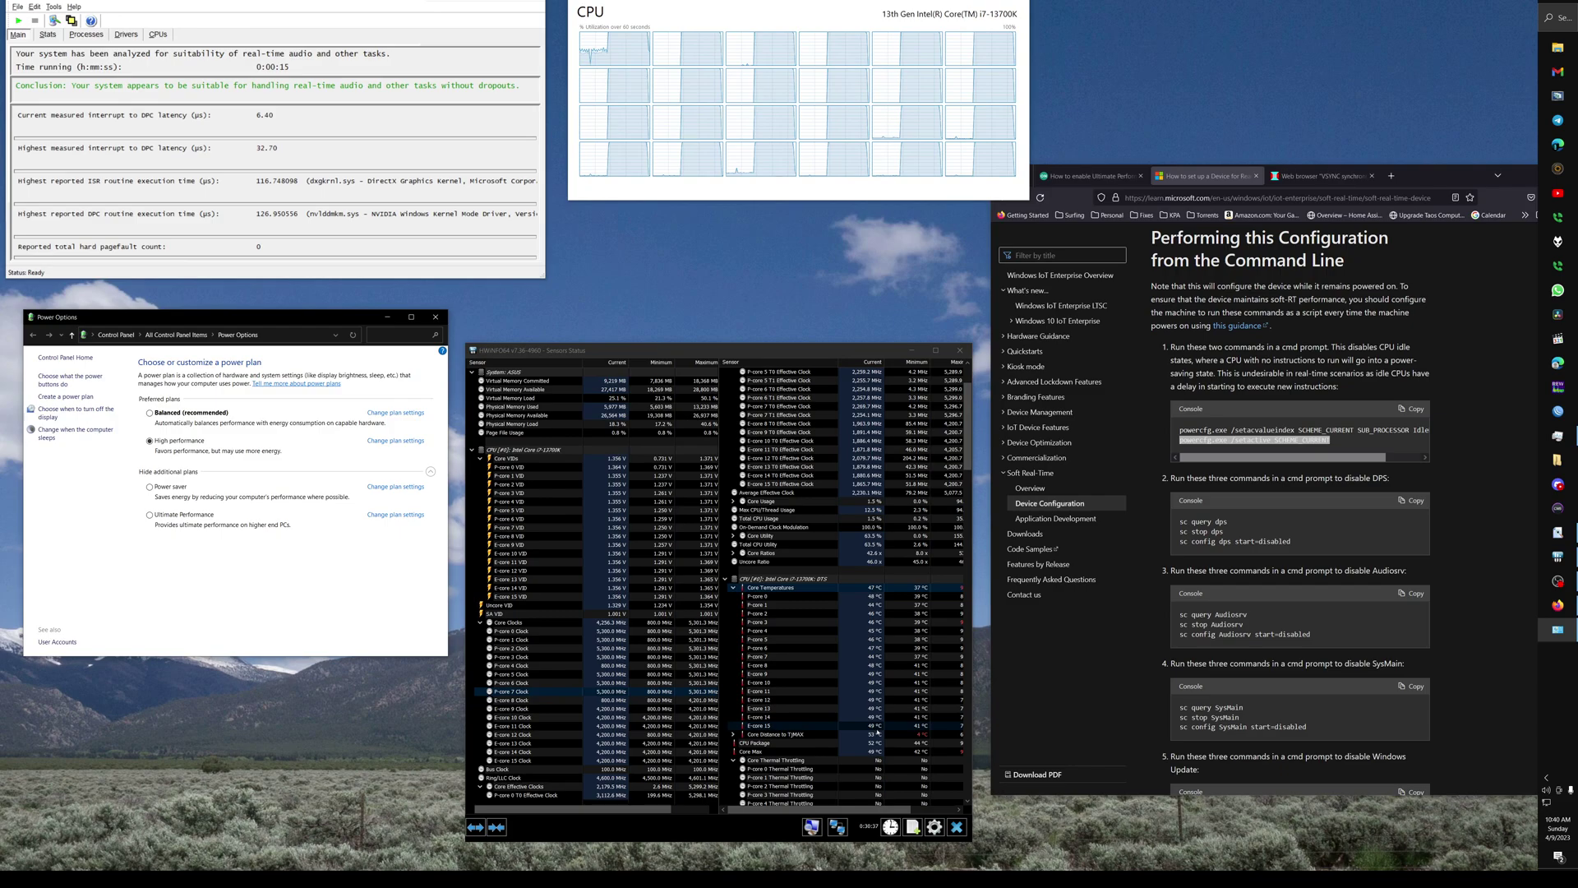
mouse_move(863, 738)
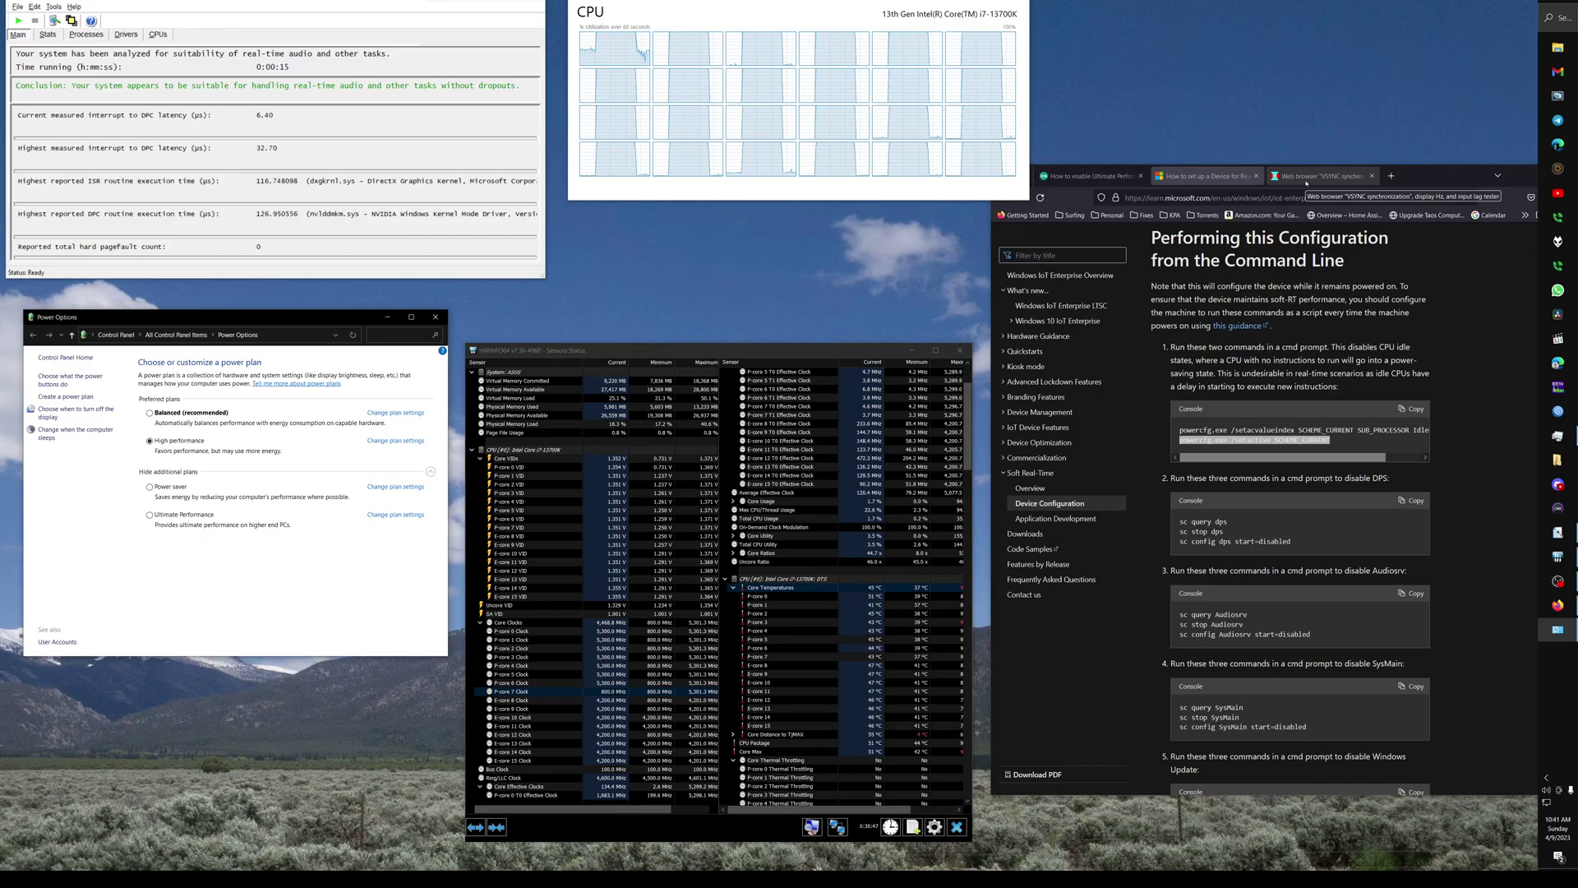
Run vsynctester.com, nudge the browser left, and activate Ultimate Performance while it shows 59.999 fps.
click(1306, 176)
drag(1456, 166, 1433, 165)
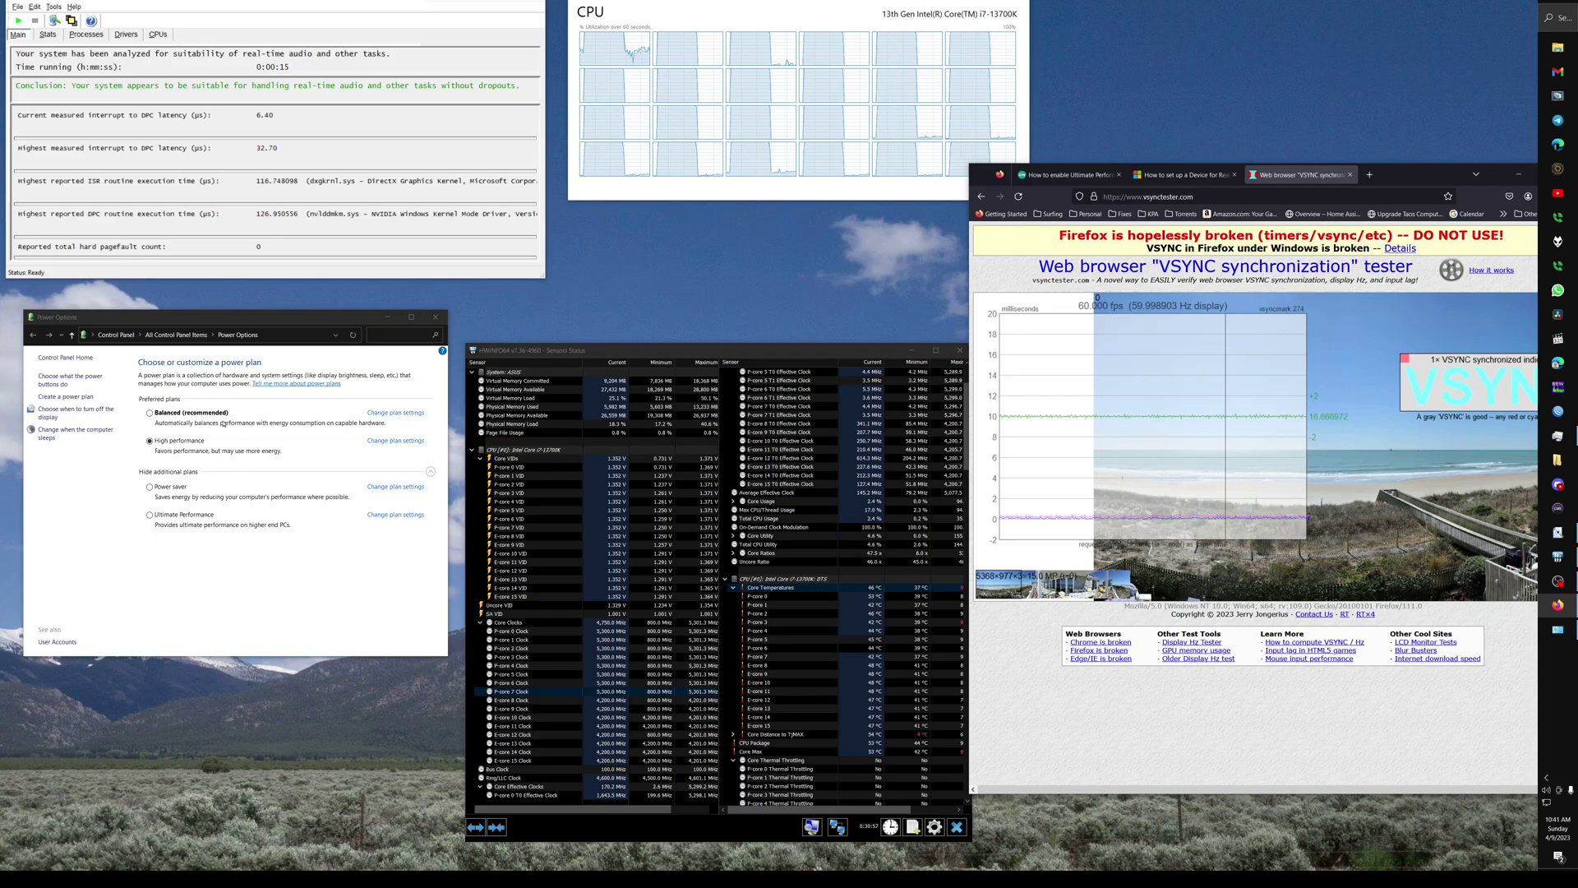
click(155, 522)
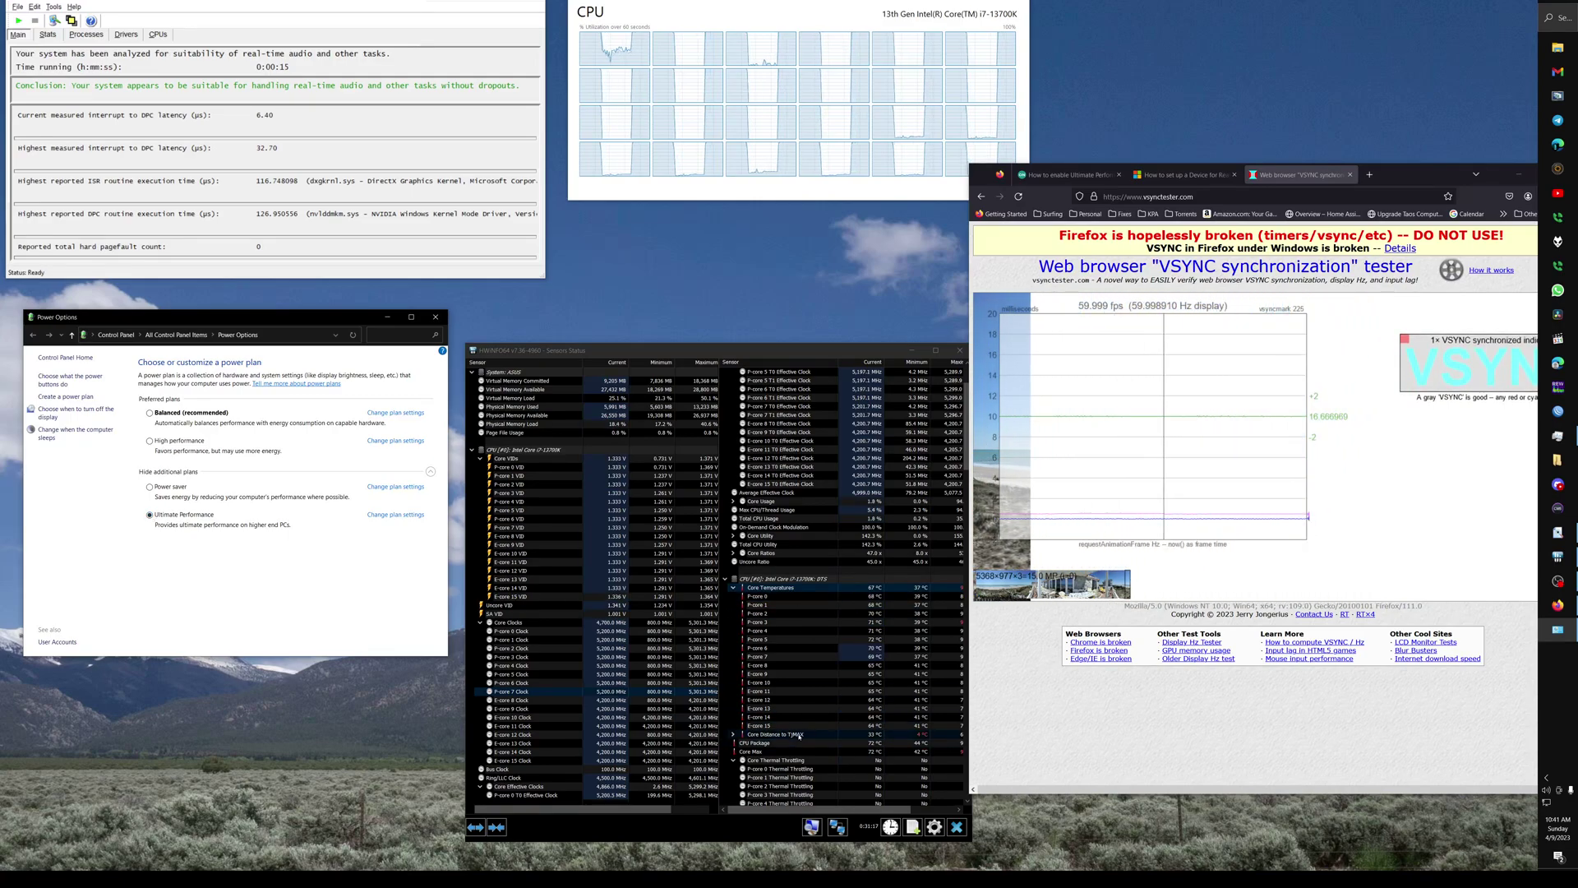
mouse_move(801, 734)
mouse_move(814, 645)
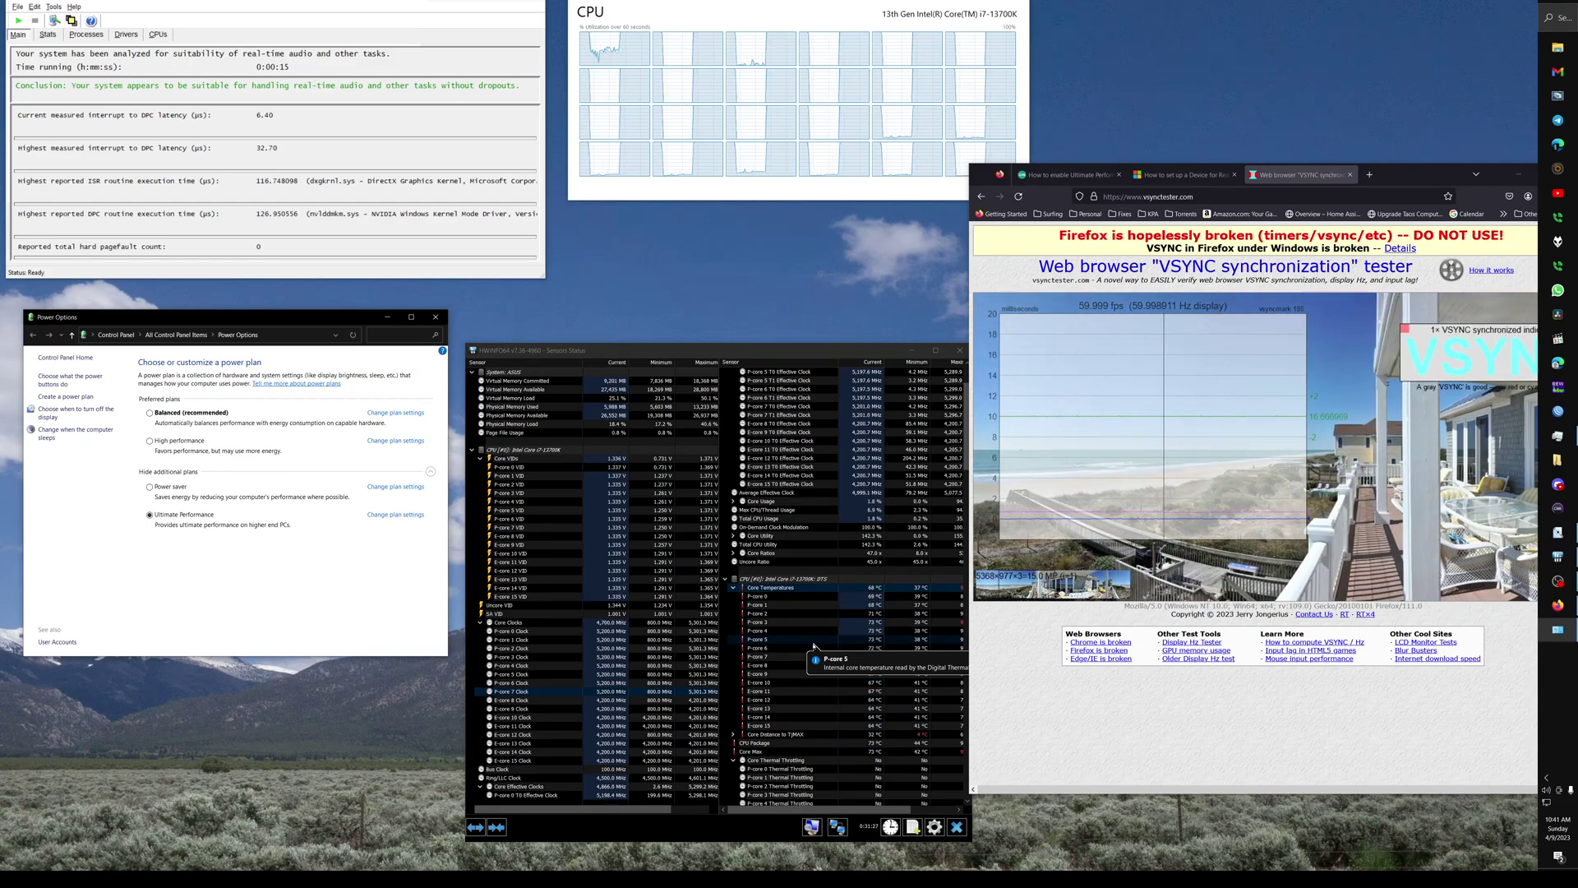
Try High performance, then Balanced, and return to Ultimate Performance at 59.999 fps.
click(150, 441)
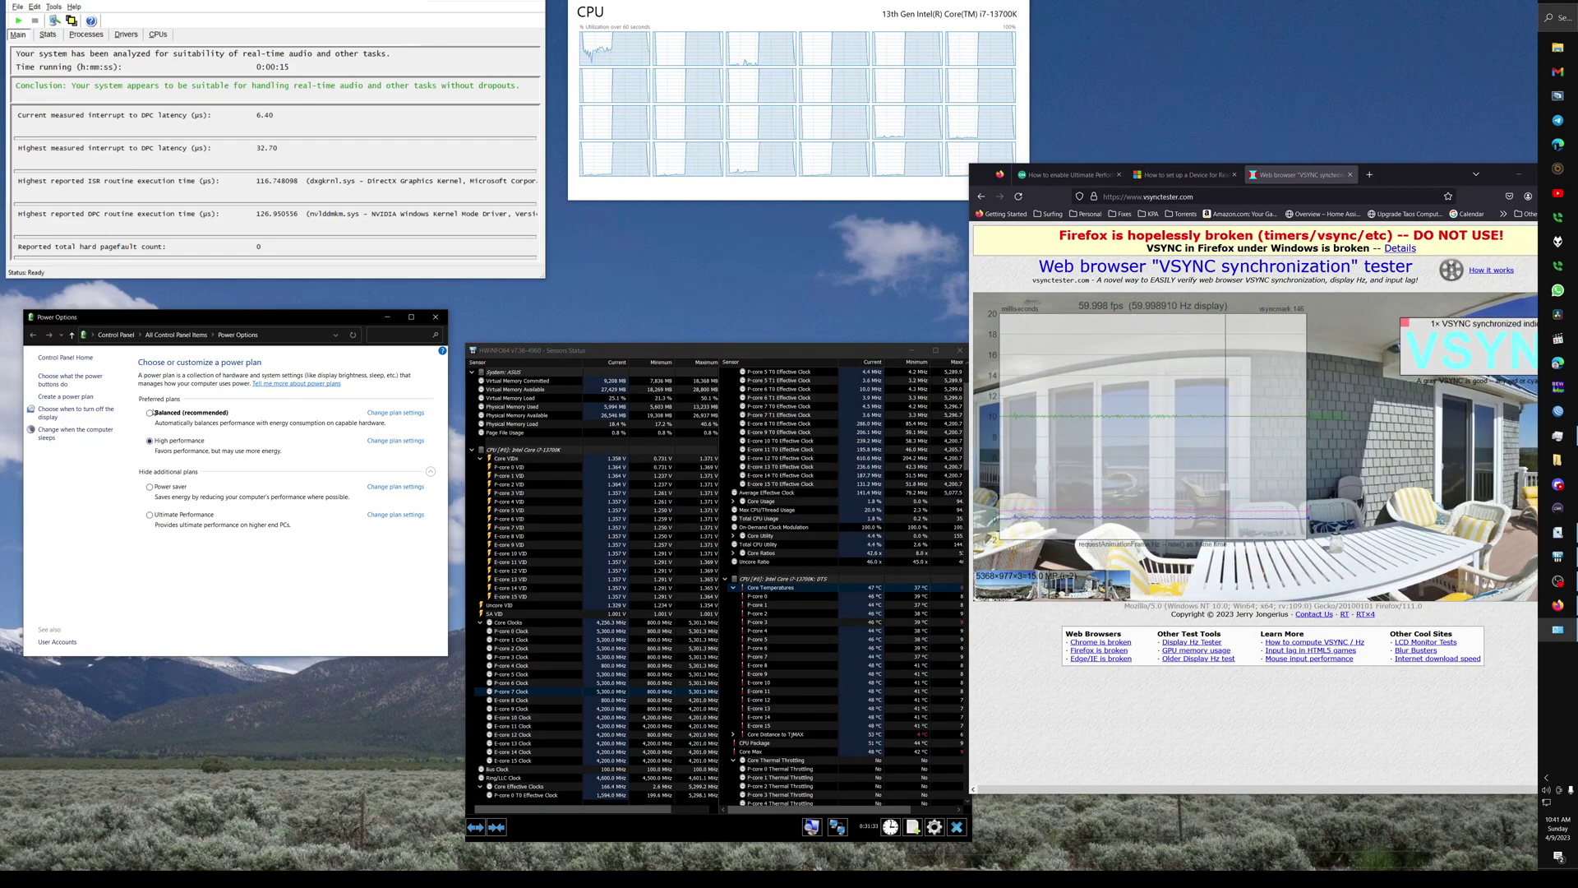
click(150, 413)
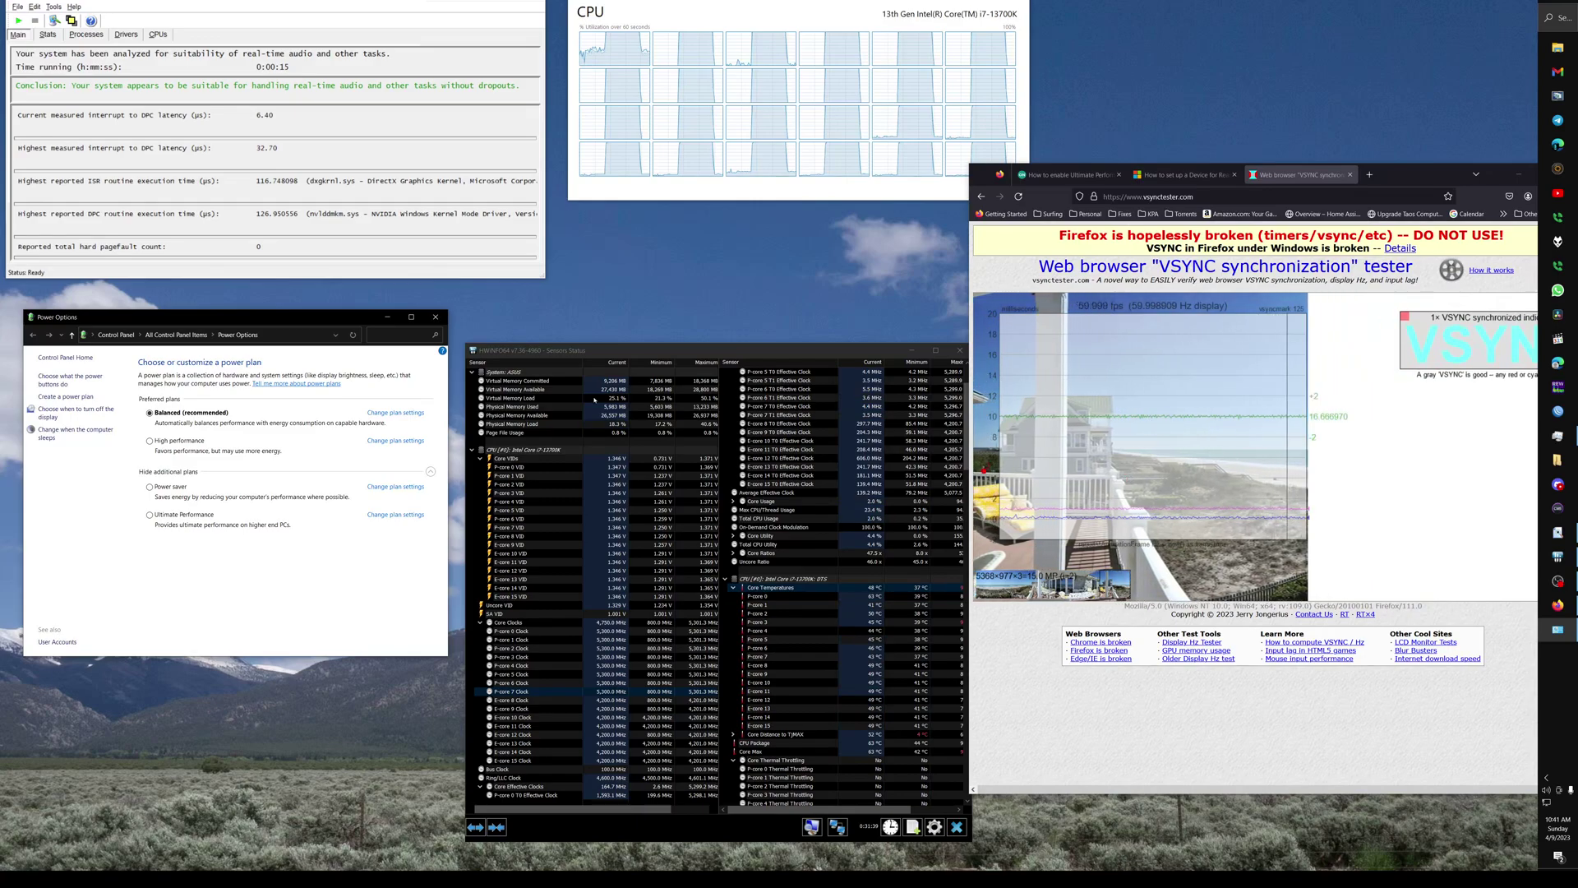
click(173, 518)
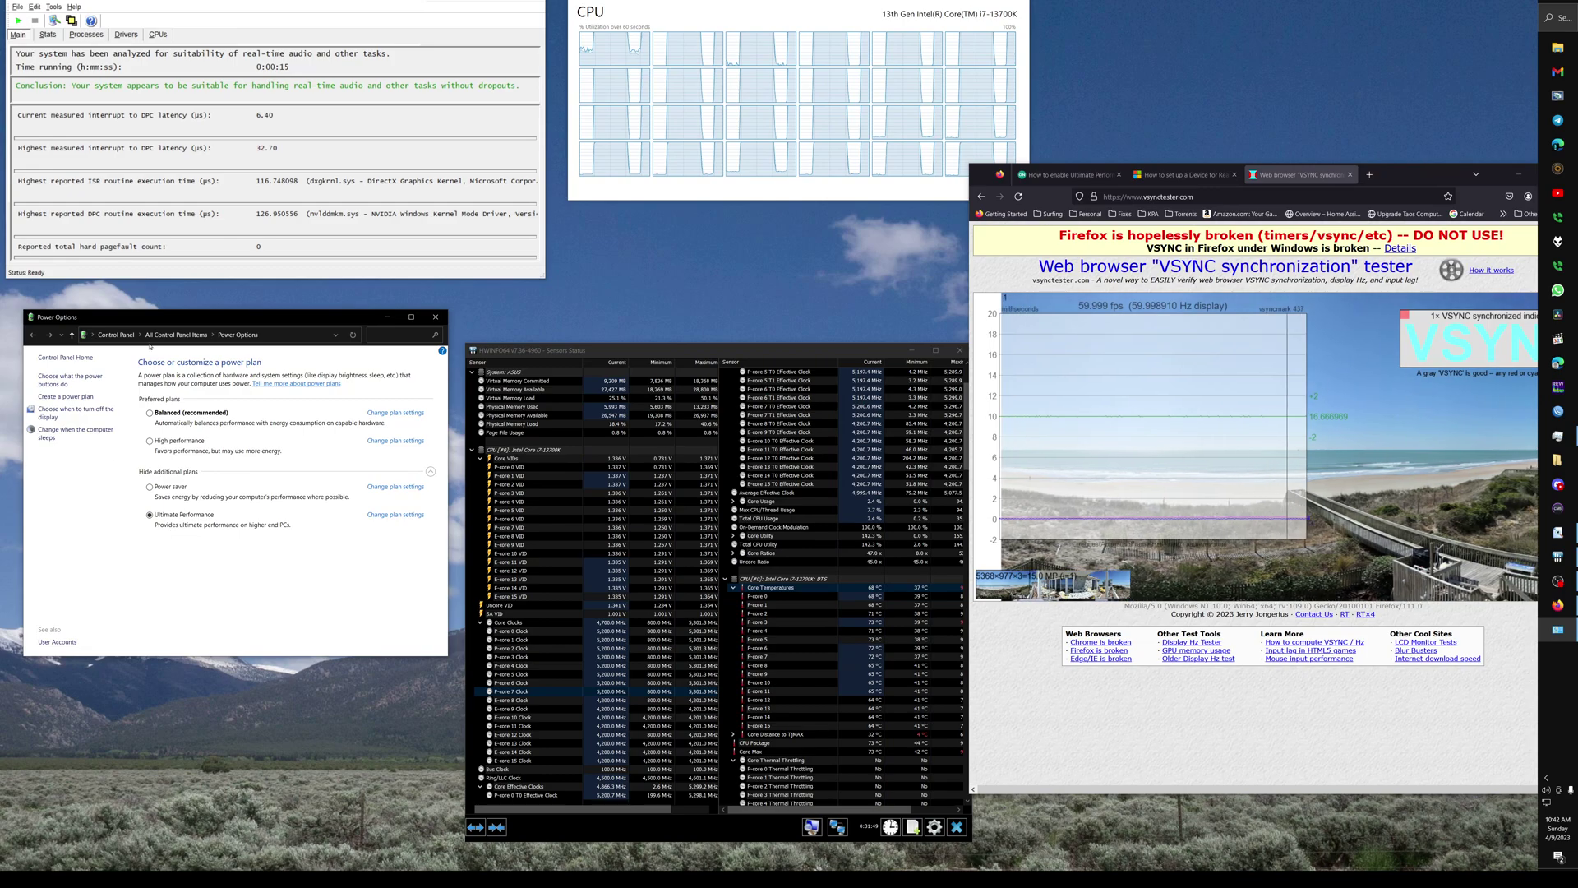
Run a 15-second LatencyMon measurement, ending with 3.80 µs interrupt-to-DPC latency.
click(19, 20)
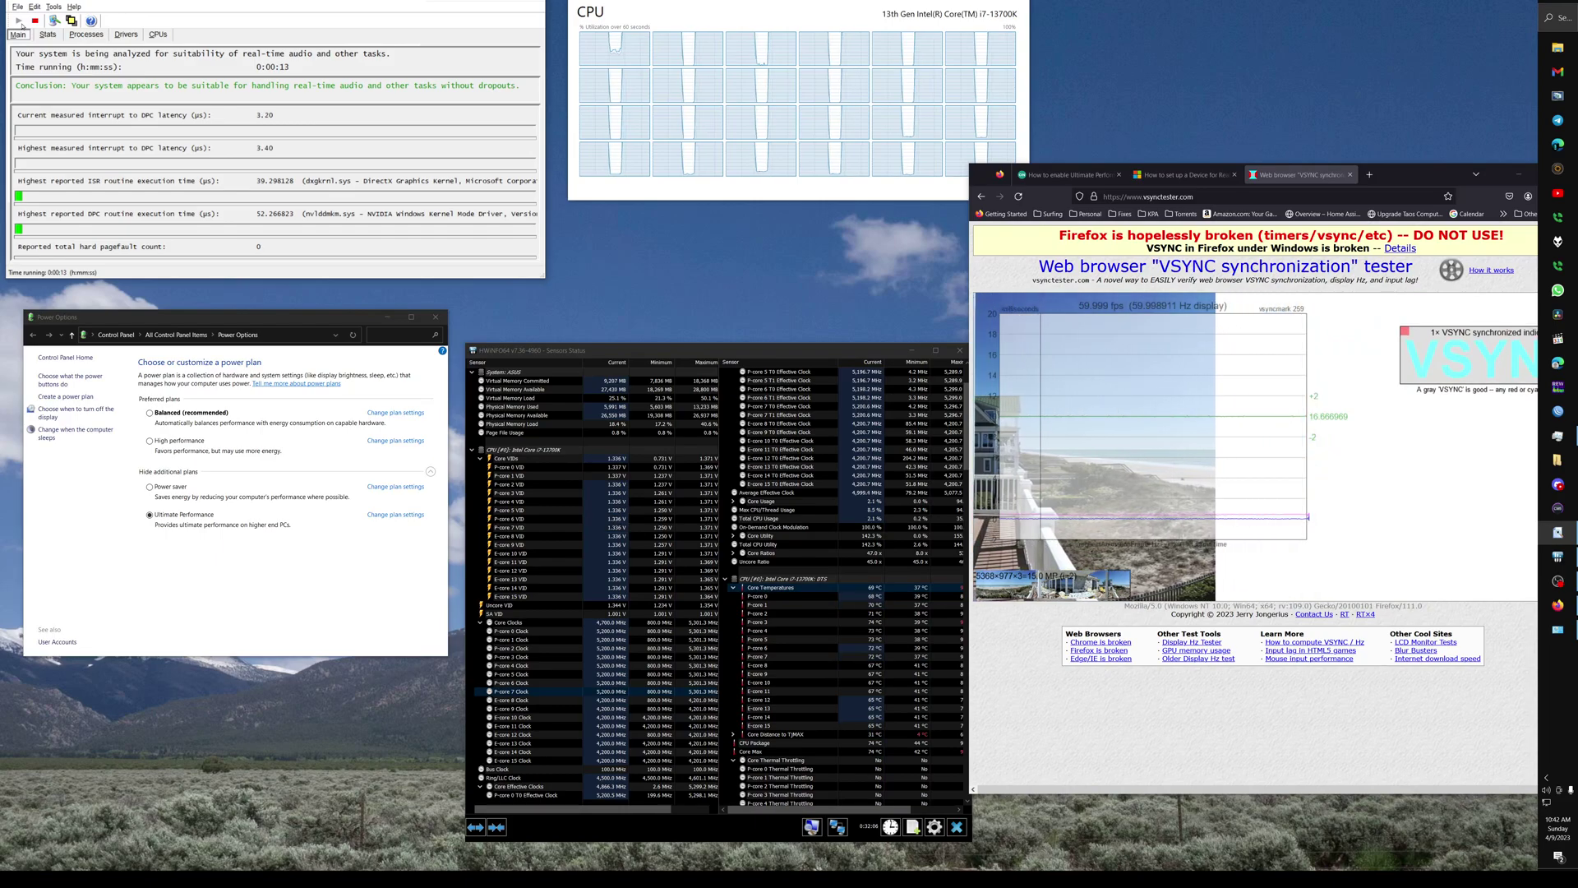
click(35, 22)
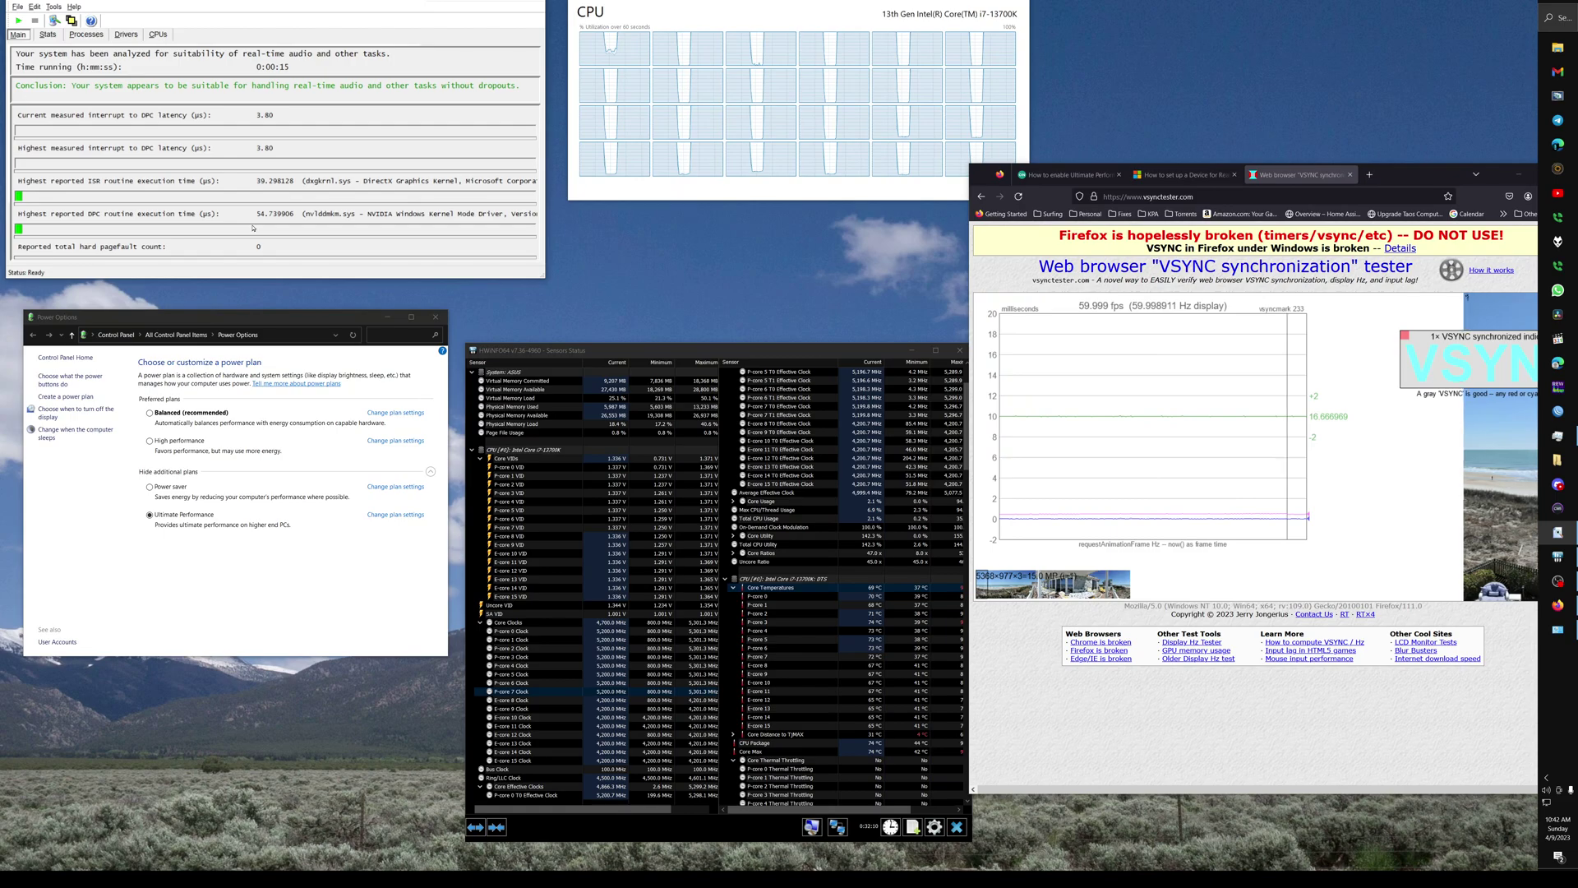
Scroll the Microsoft Learn guide to step 6 and select its reg add command disabling threaded DPCs.
click(1184, 174)
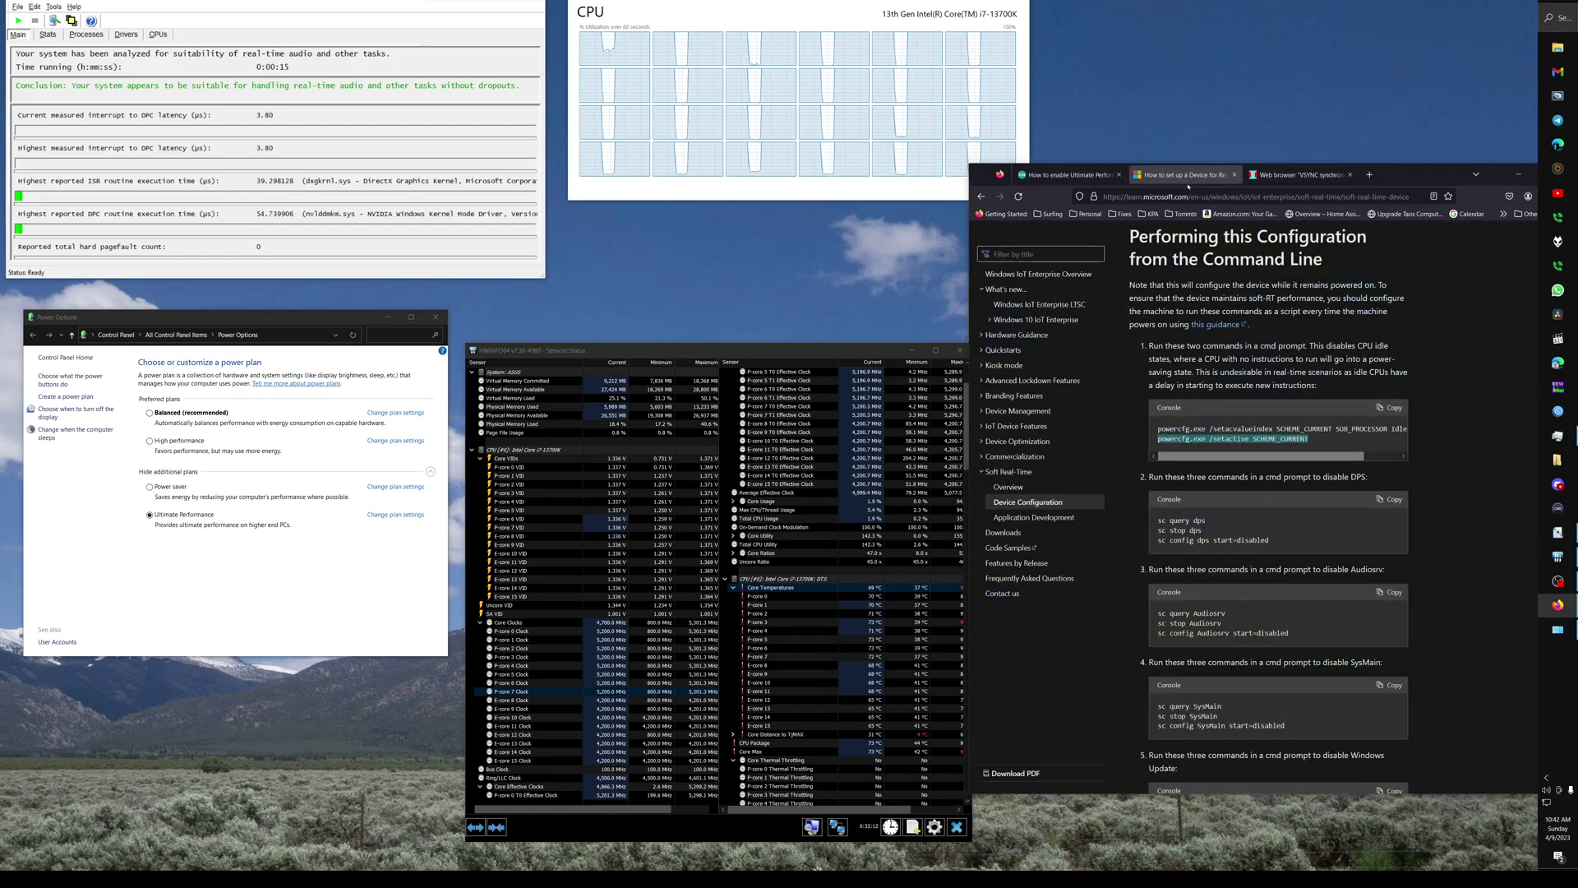
scroll(1192, 585, down, 5)
scroll(1192, 584, down, 2)
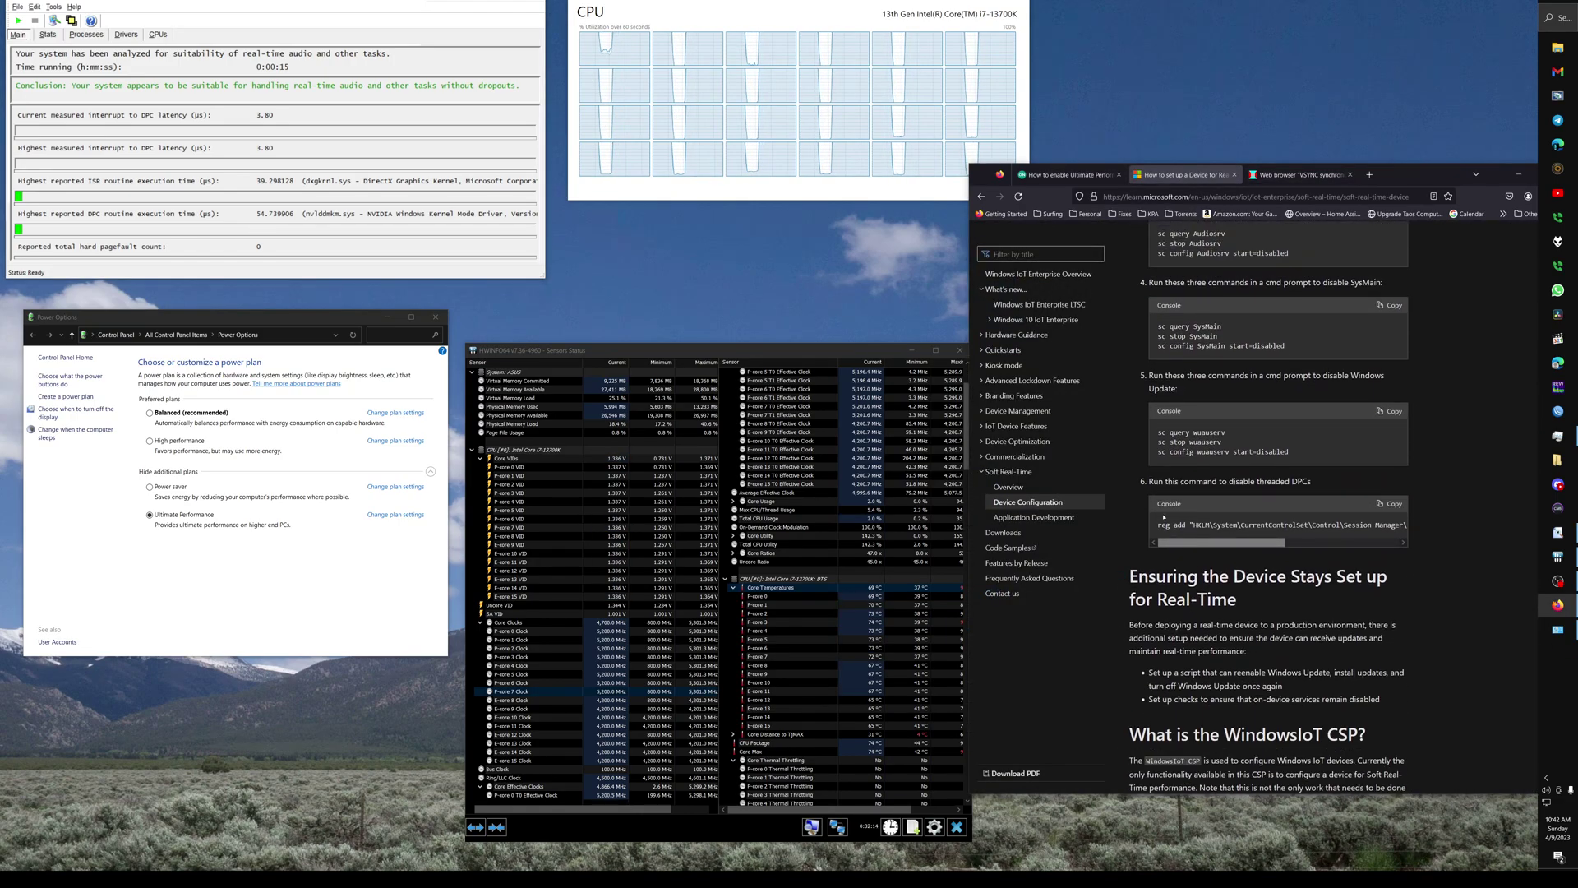
drag(1161, 525, 1203, 546)
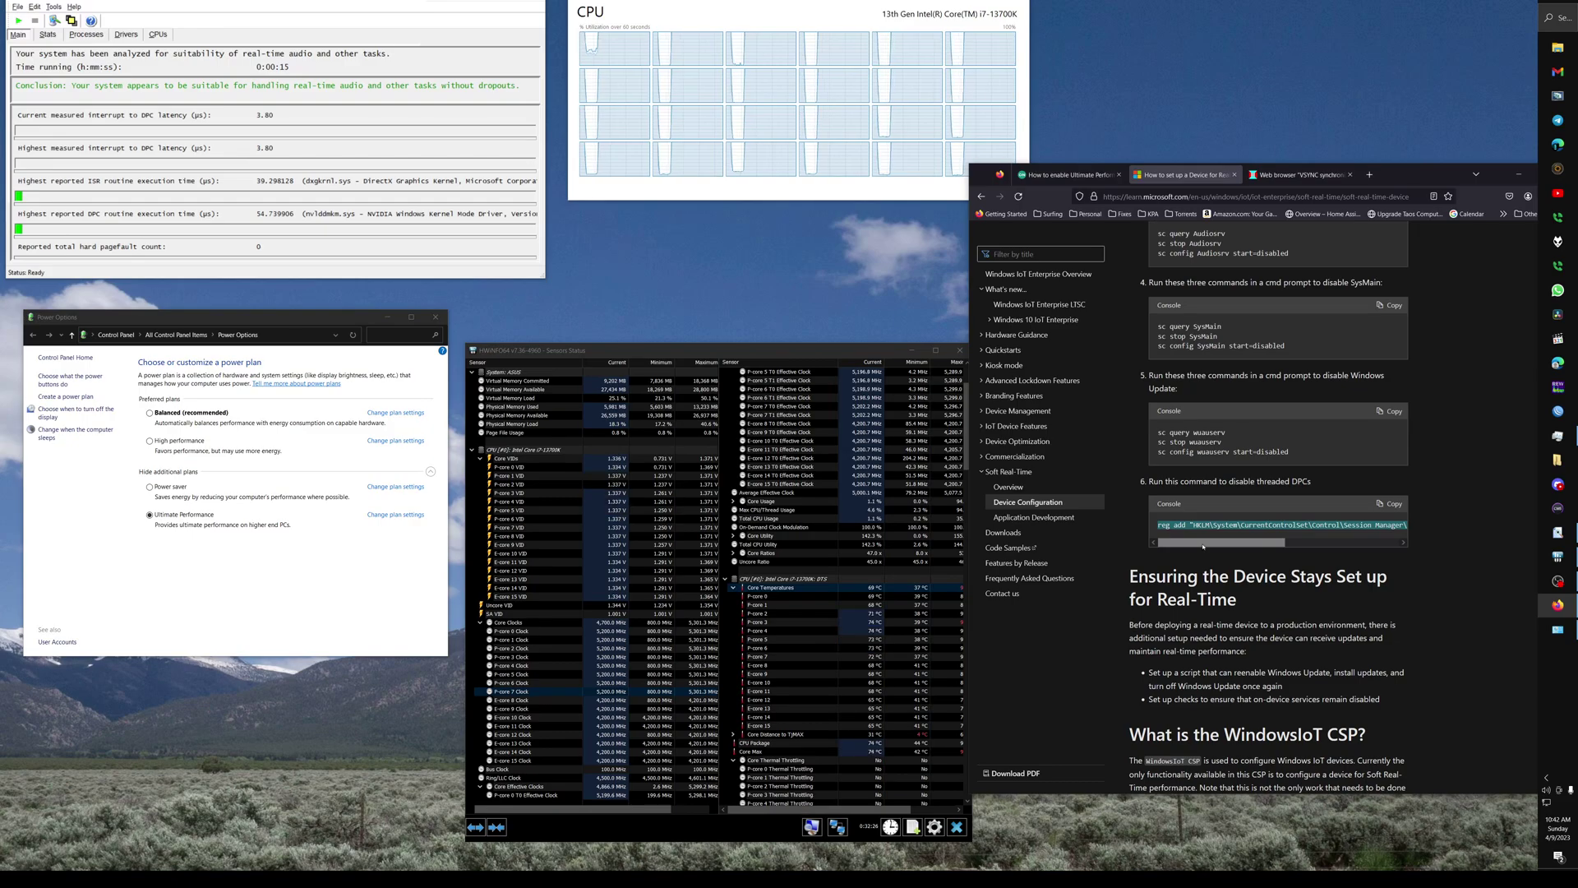
drag(1203, 545, 1167, 548)
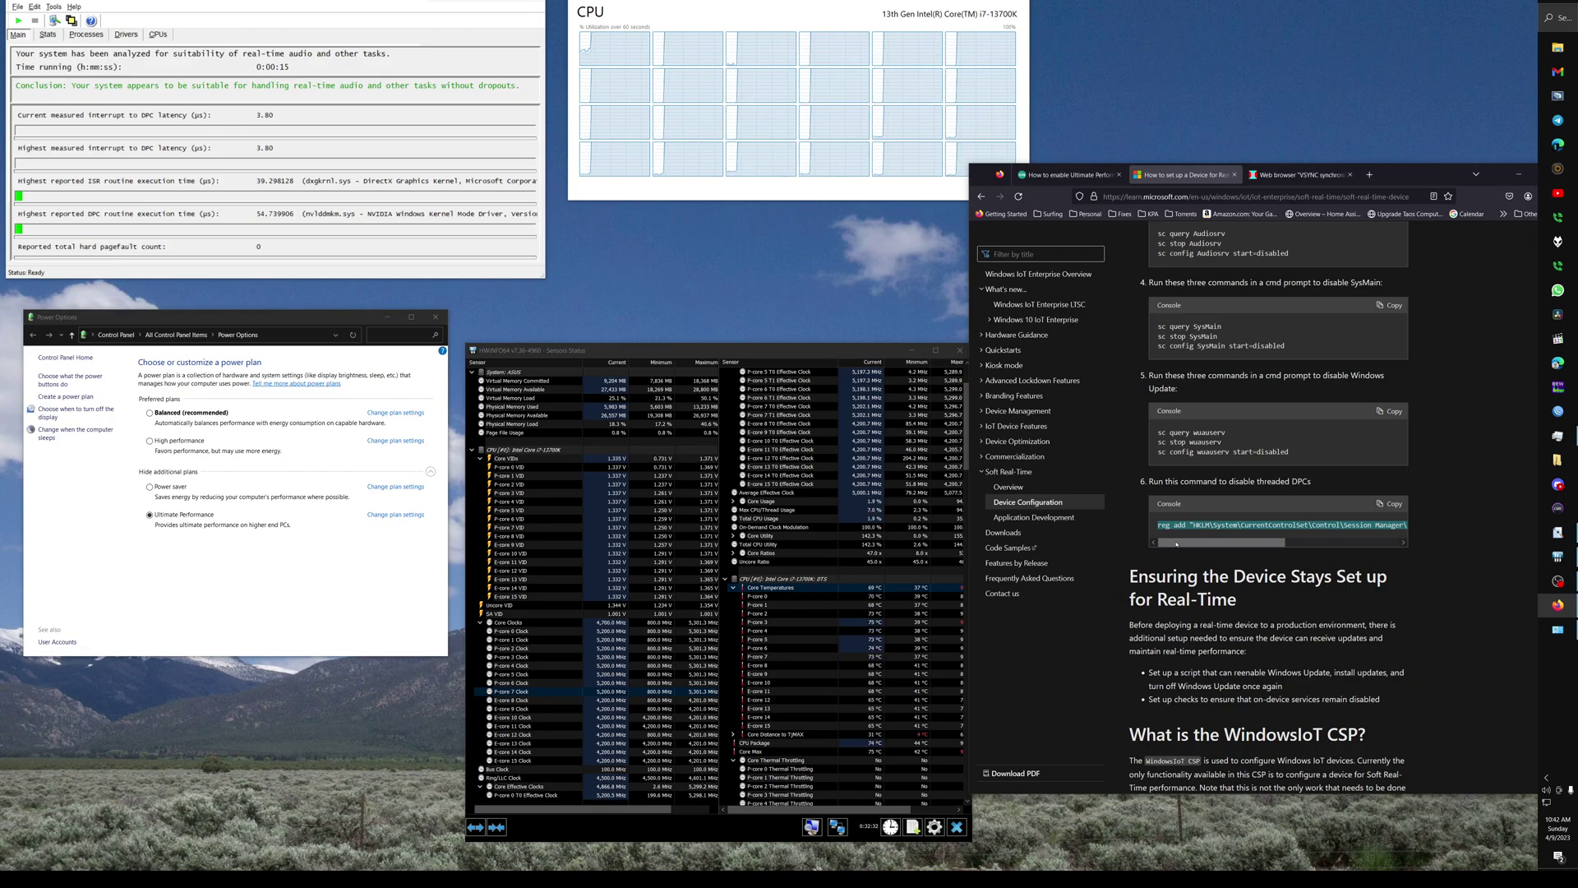
drag(1177, 544, 1377, 535)
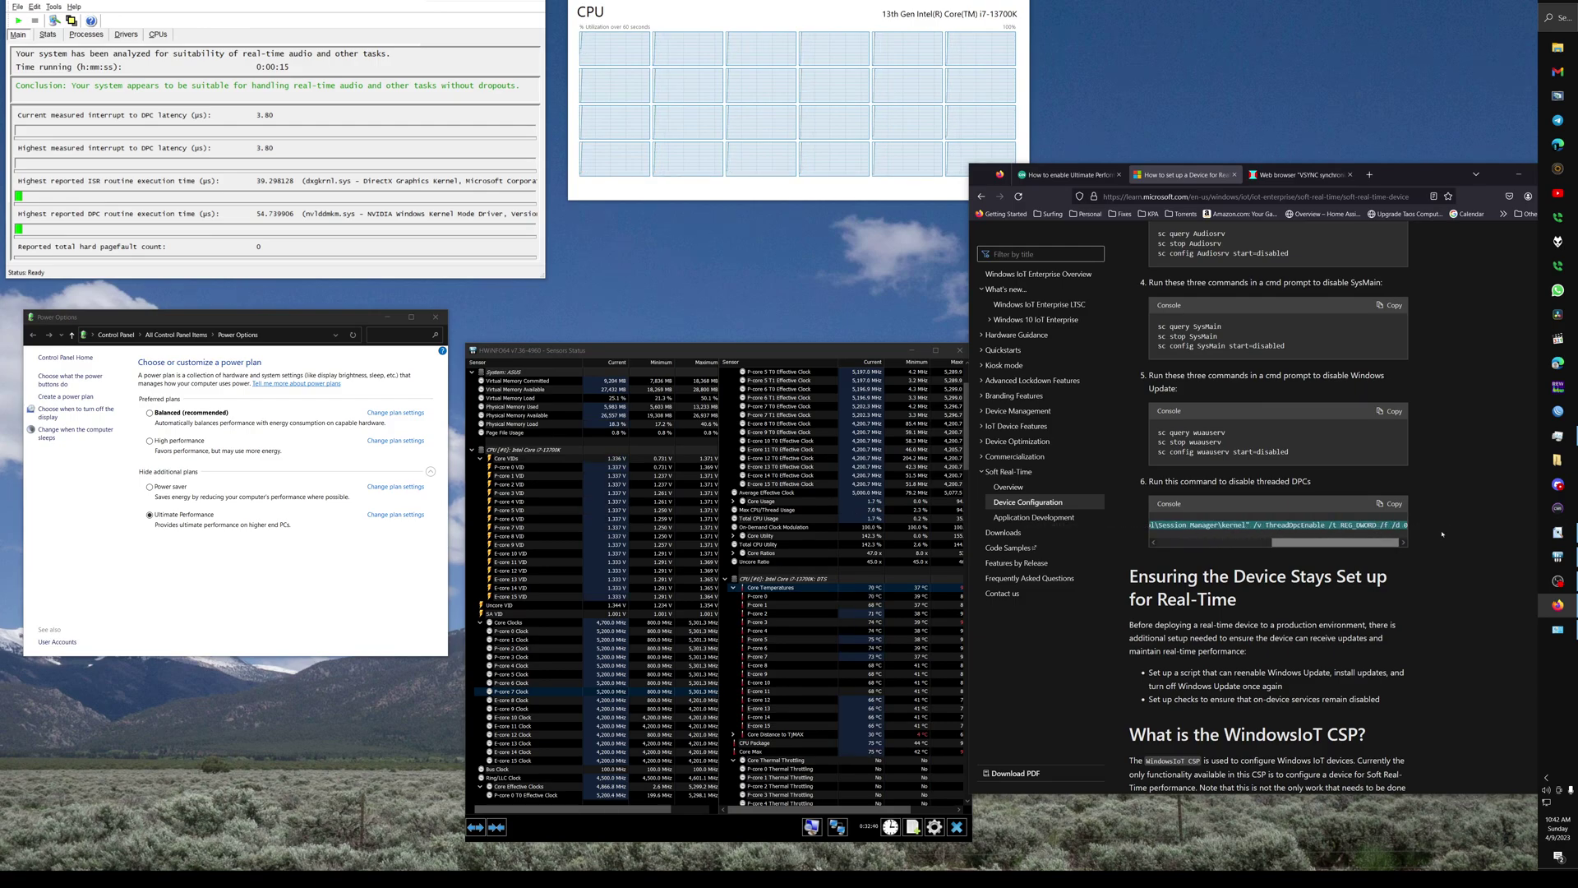
click(1373, 541)
drag(1373, 543, 1151, 535)
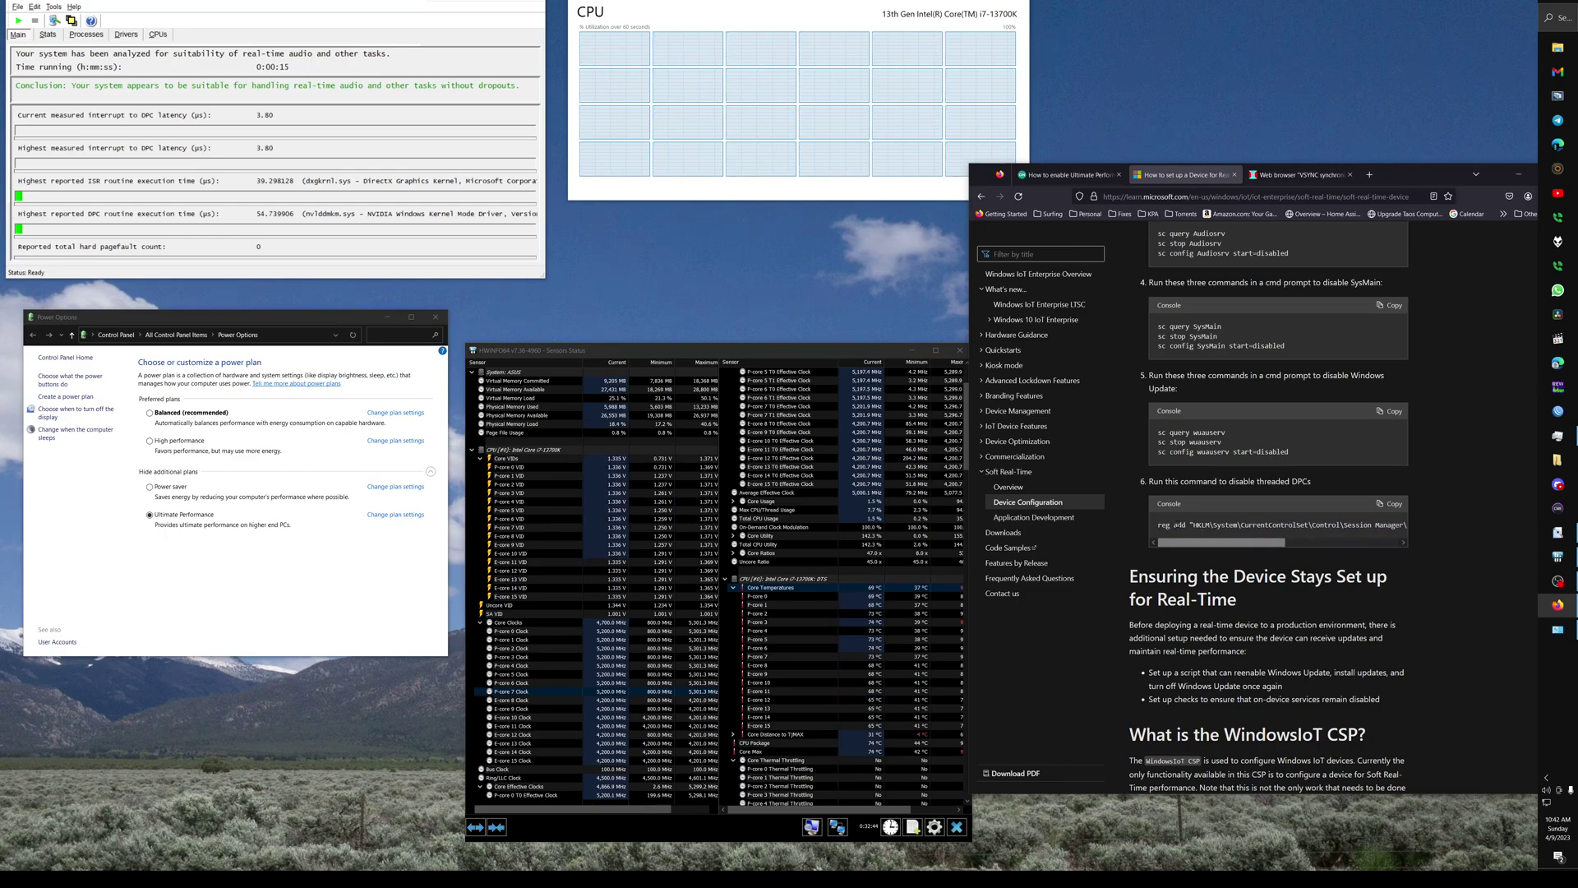
mouse_move(1158, 524)
mouse_down()
mouse_move(1410, 531)
mouse_move(1179, 535)
mouse_up()
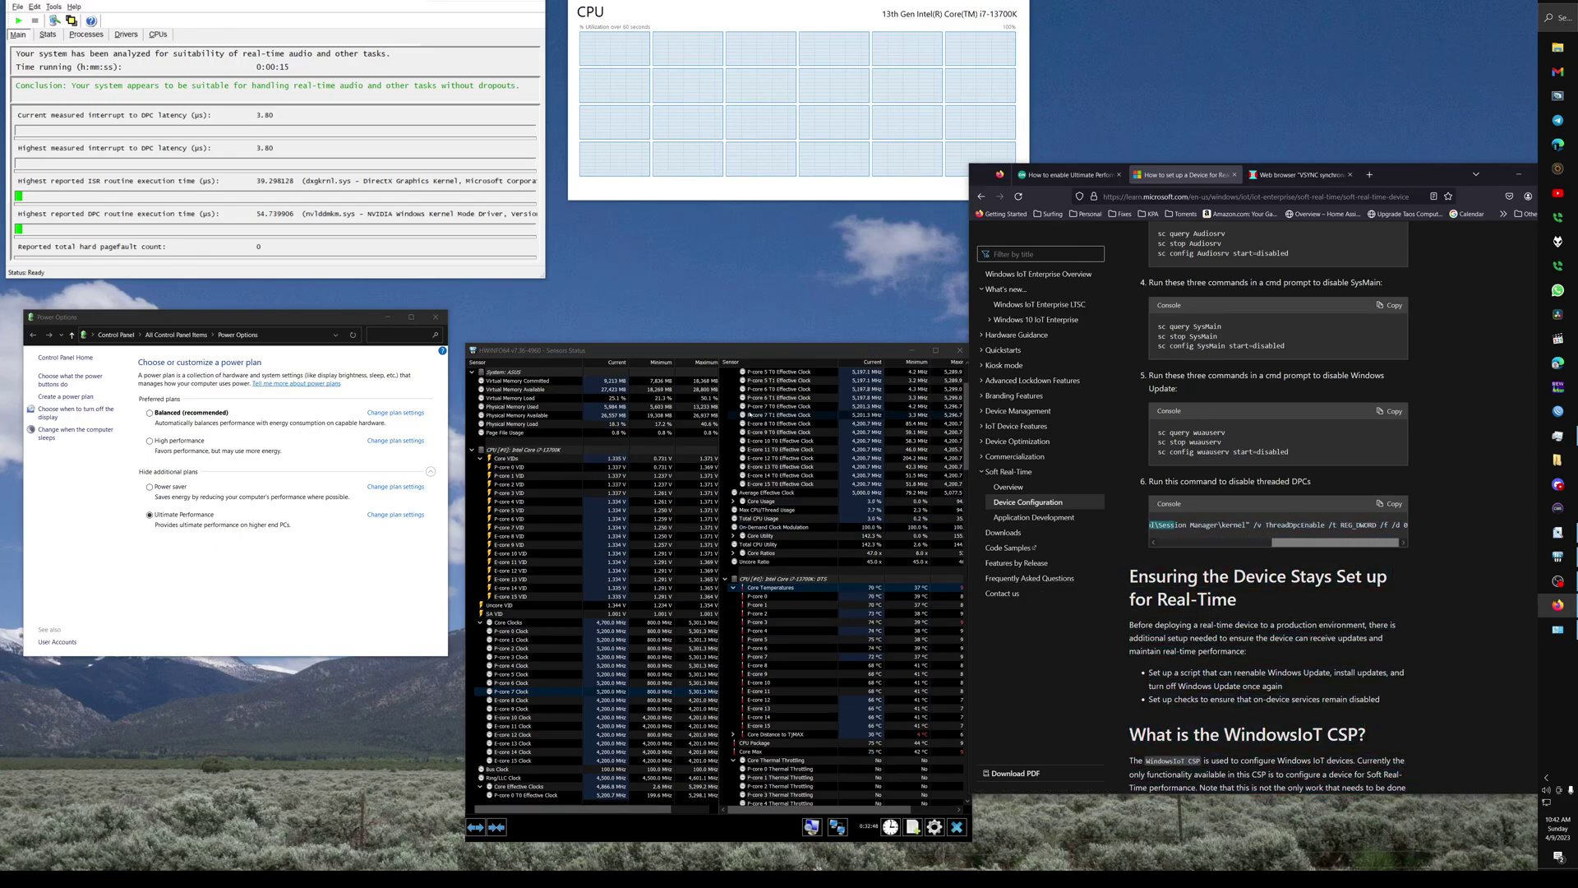
drag(645, 346, 634, 293)
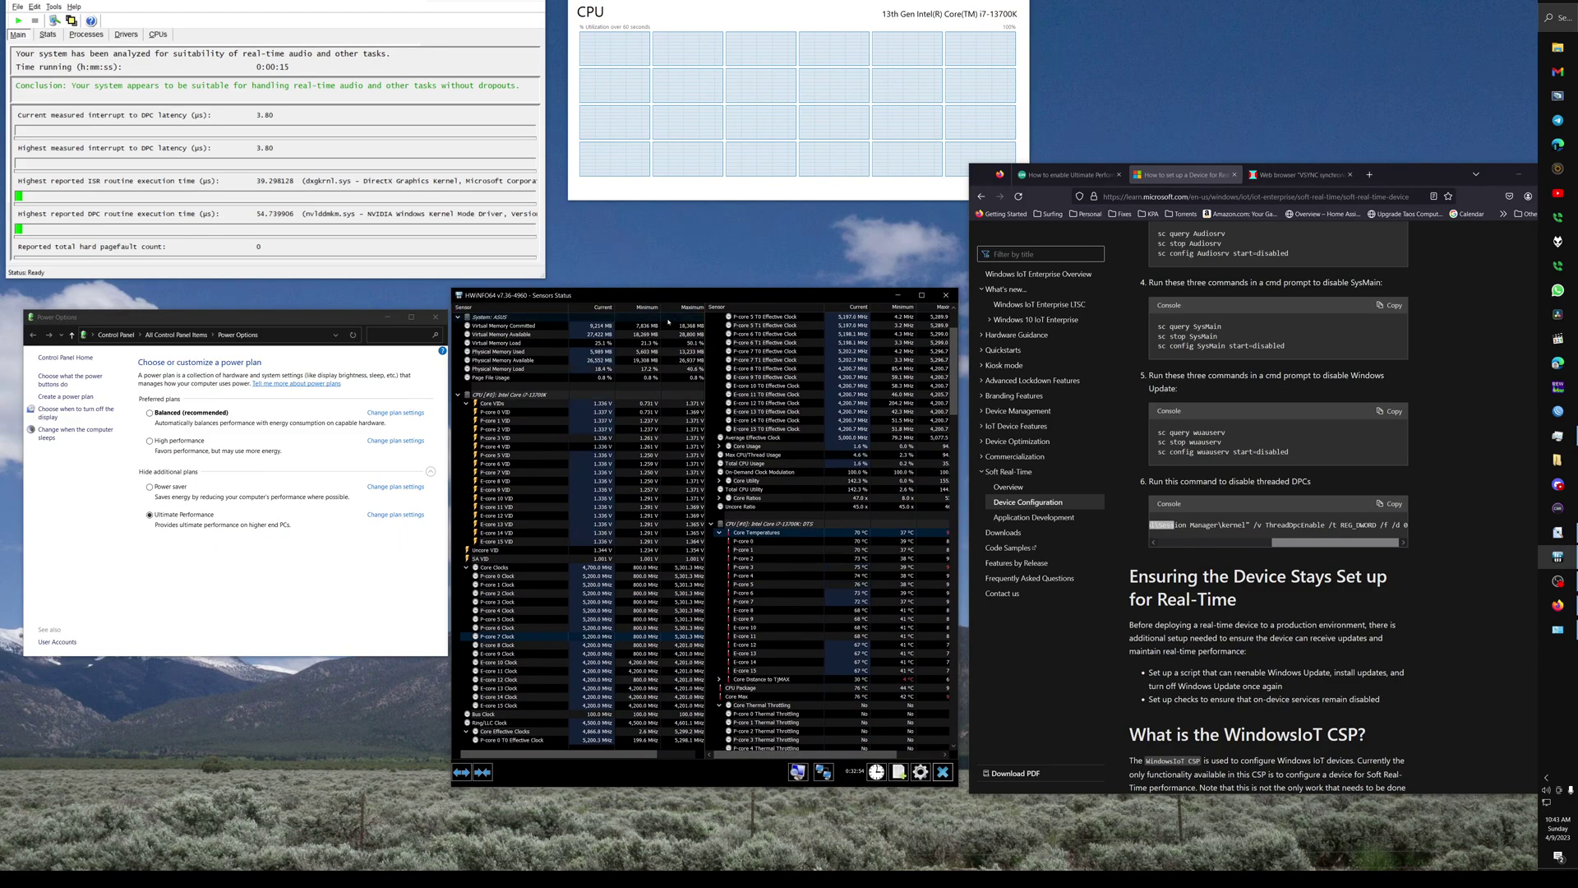
Bring Task Manager's CPU graphs forward and make High performance the active plan.
click(801, 33)
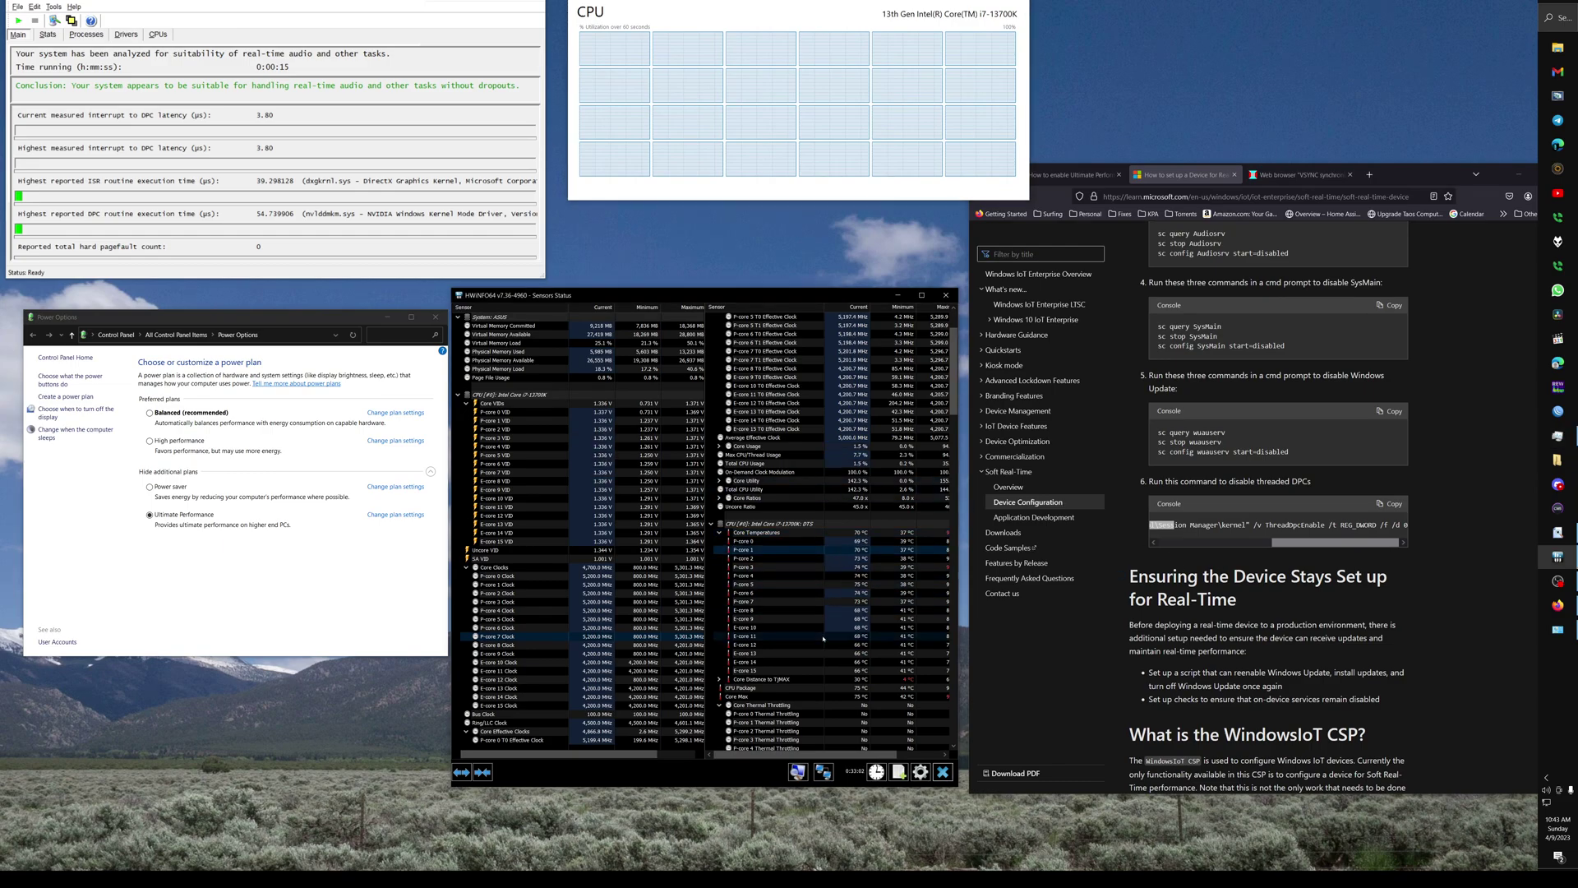
click(194, 441)
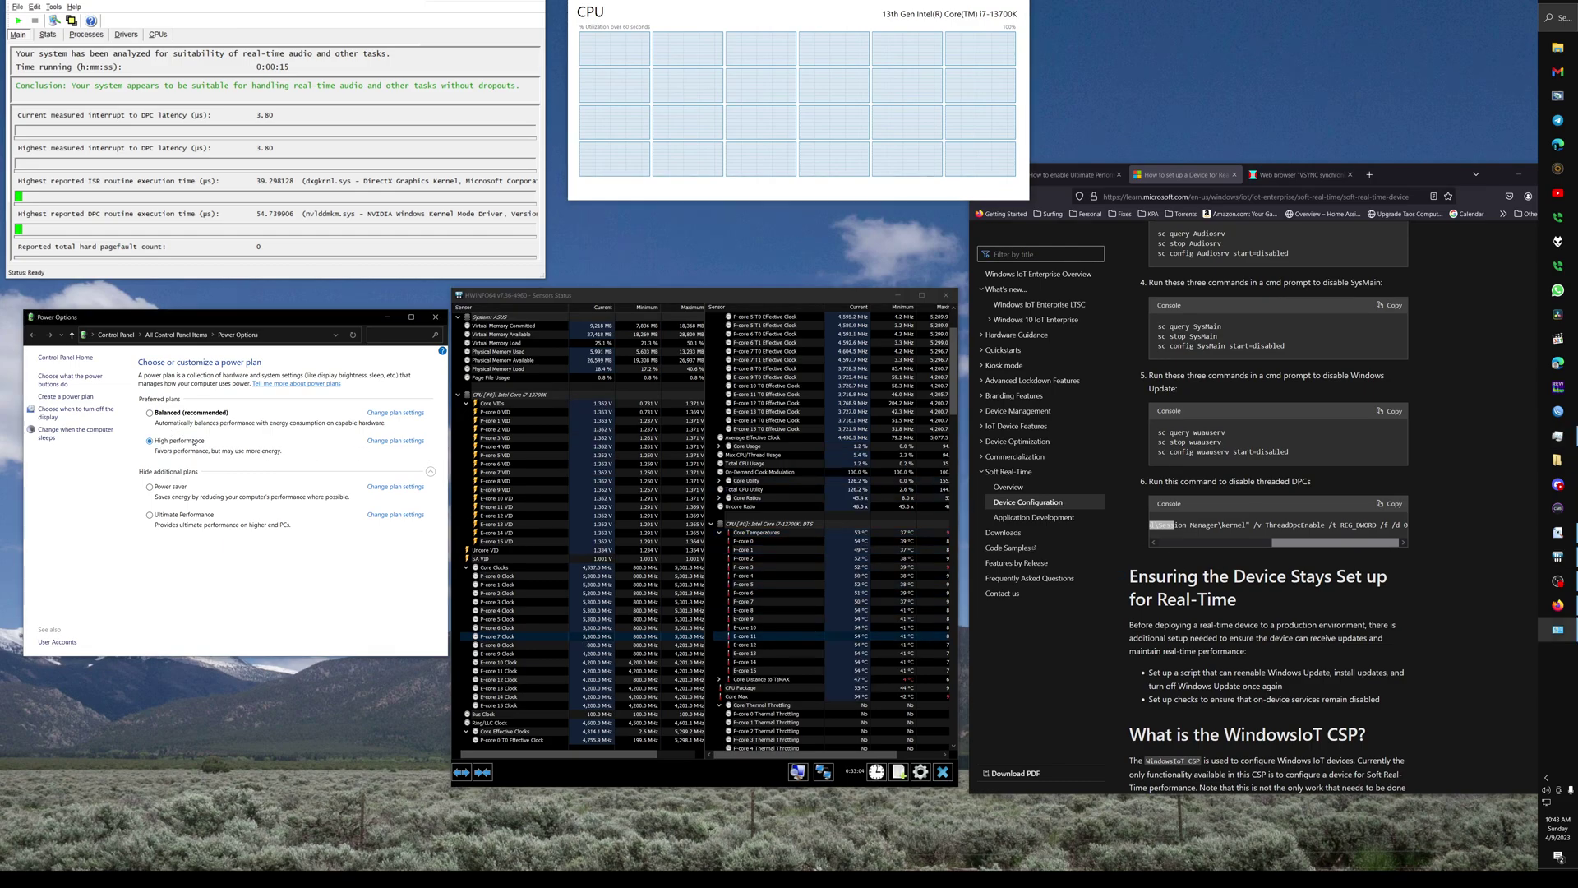